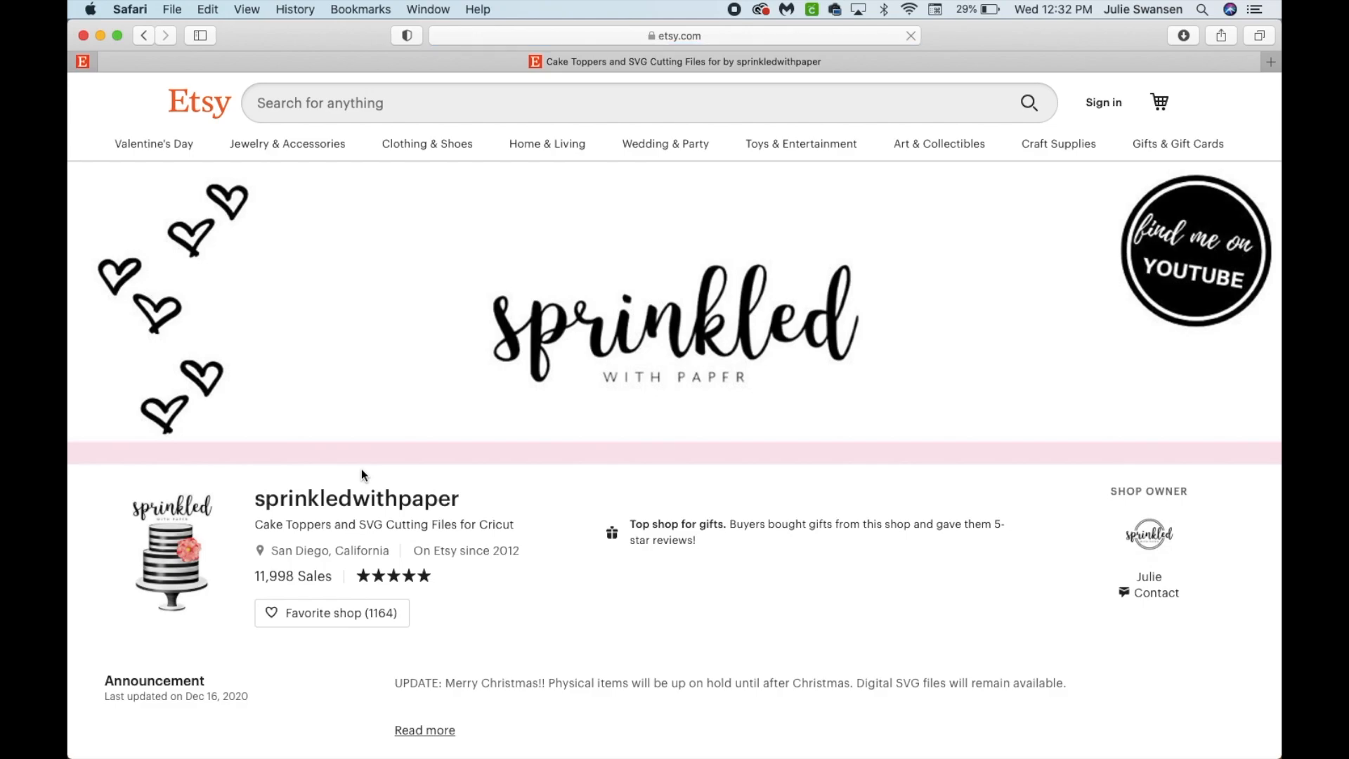
Step: Browse the featured items and the listings in the sprinkledwithpaper Etsy shop
scroll(361, 469, down, 5)
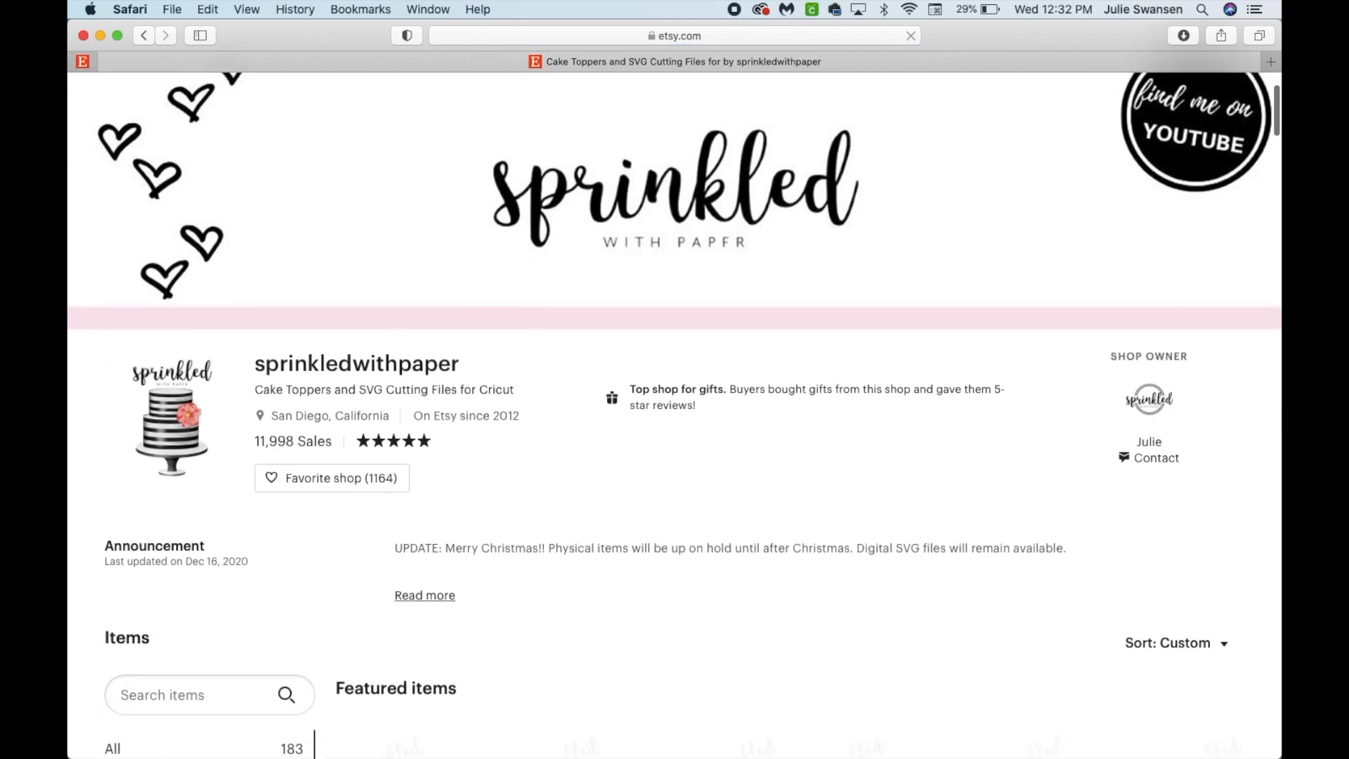
scroll(675, 414, down, 7)
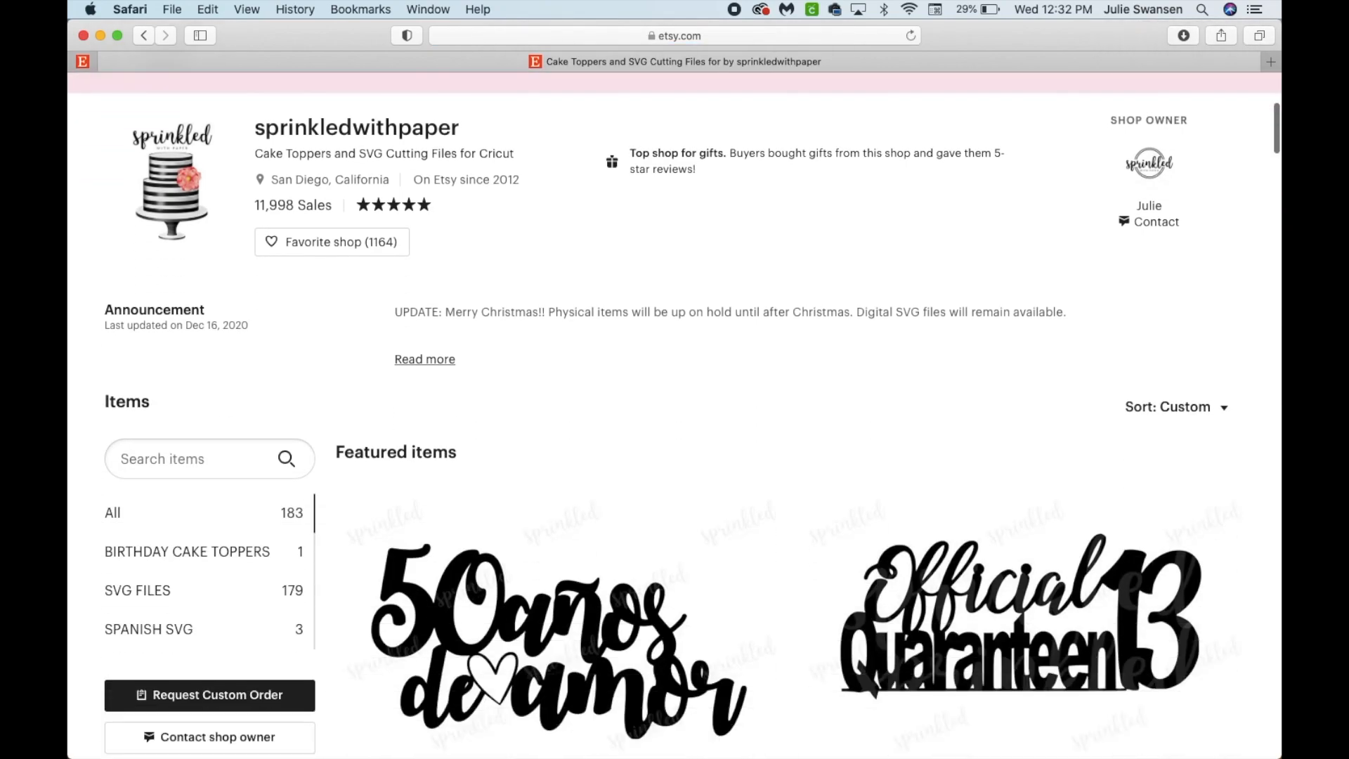
scroll(674, 414, down, 11)
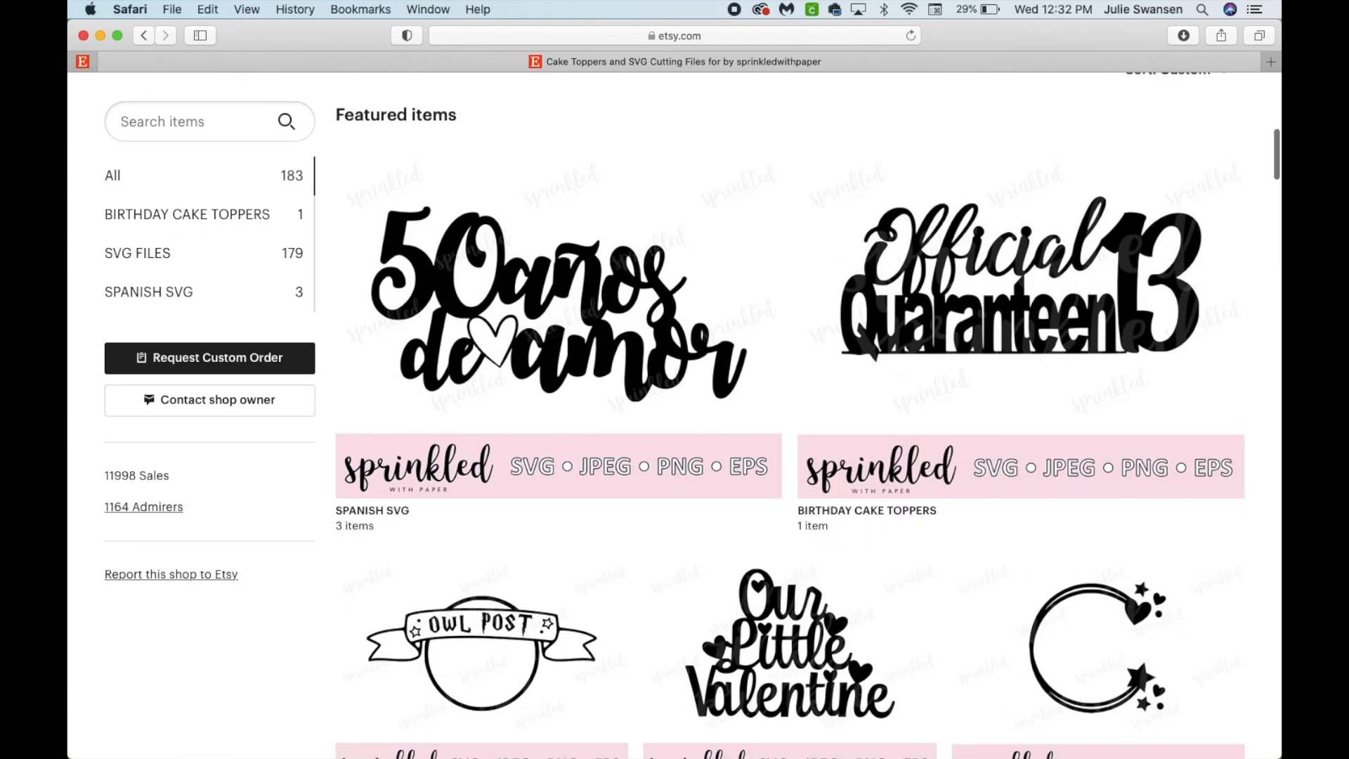
scroll(674, 415, down, 18)
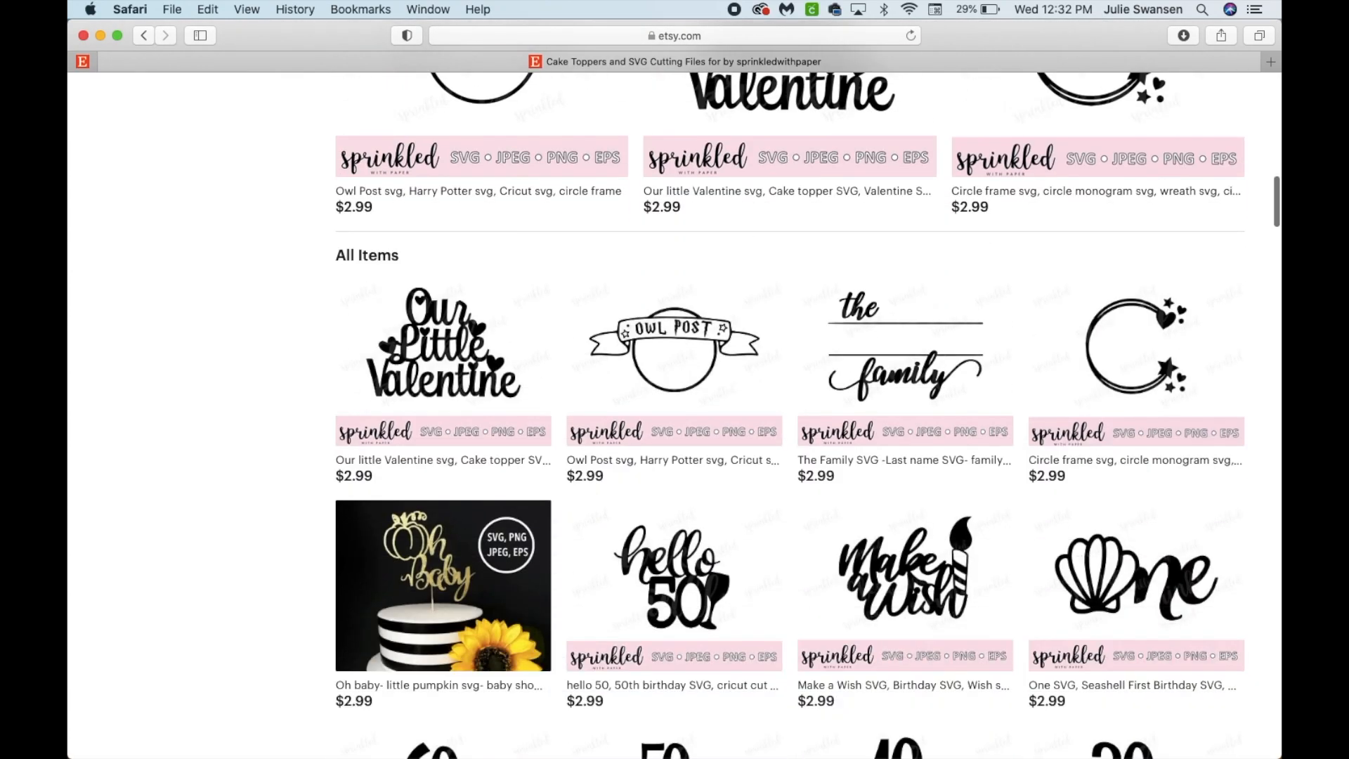
scroll(674, 414, down, 17)
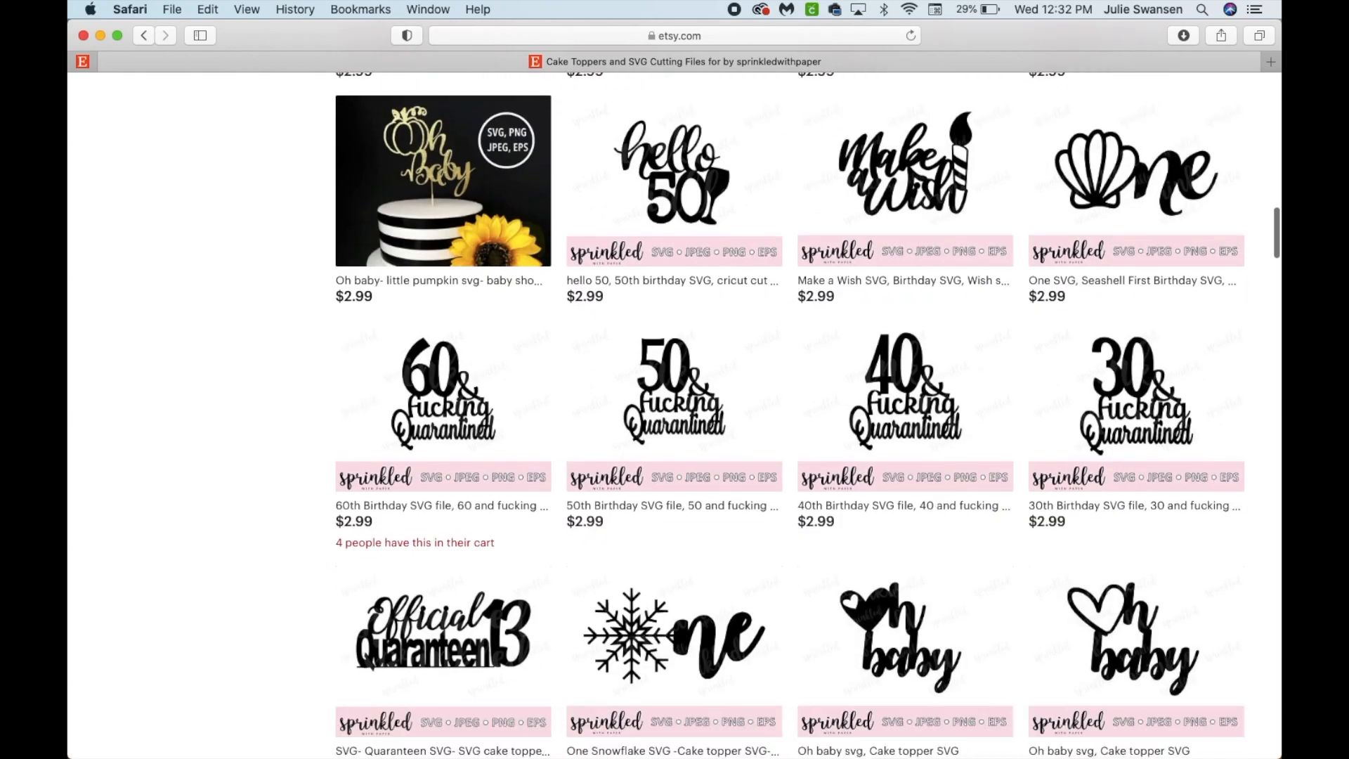
scroll(674, 414, down, 5)
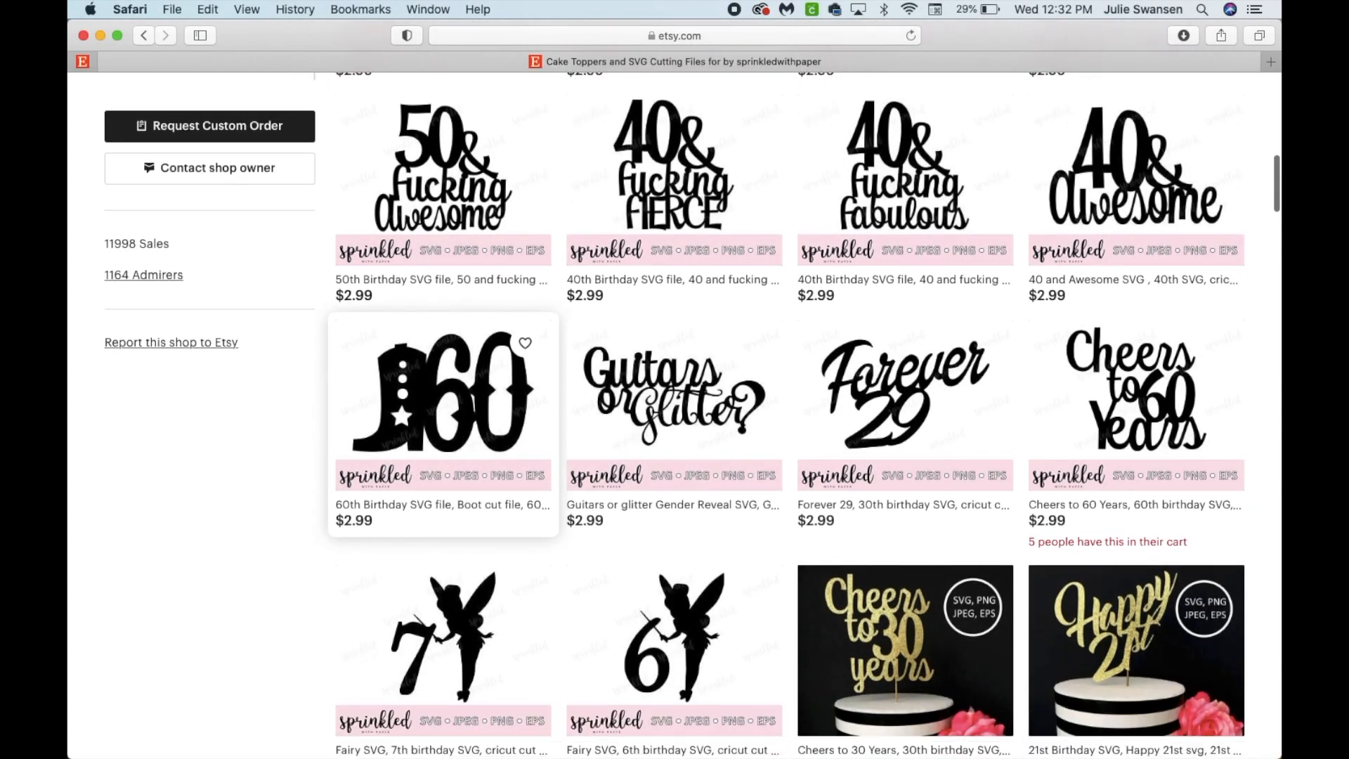
scroll(443, 618, down, 4)
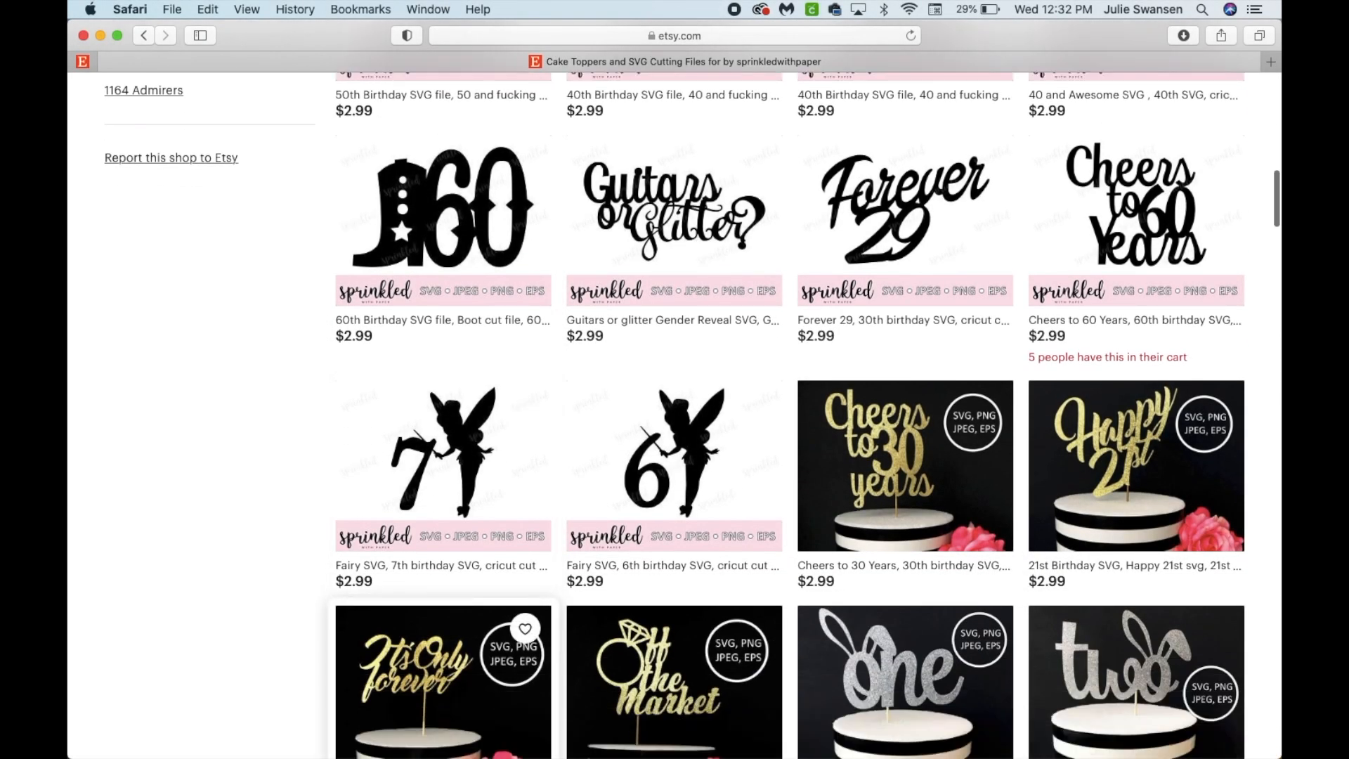
scroll(442, 618, down, 5)
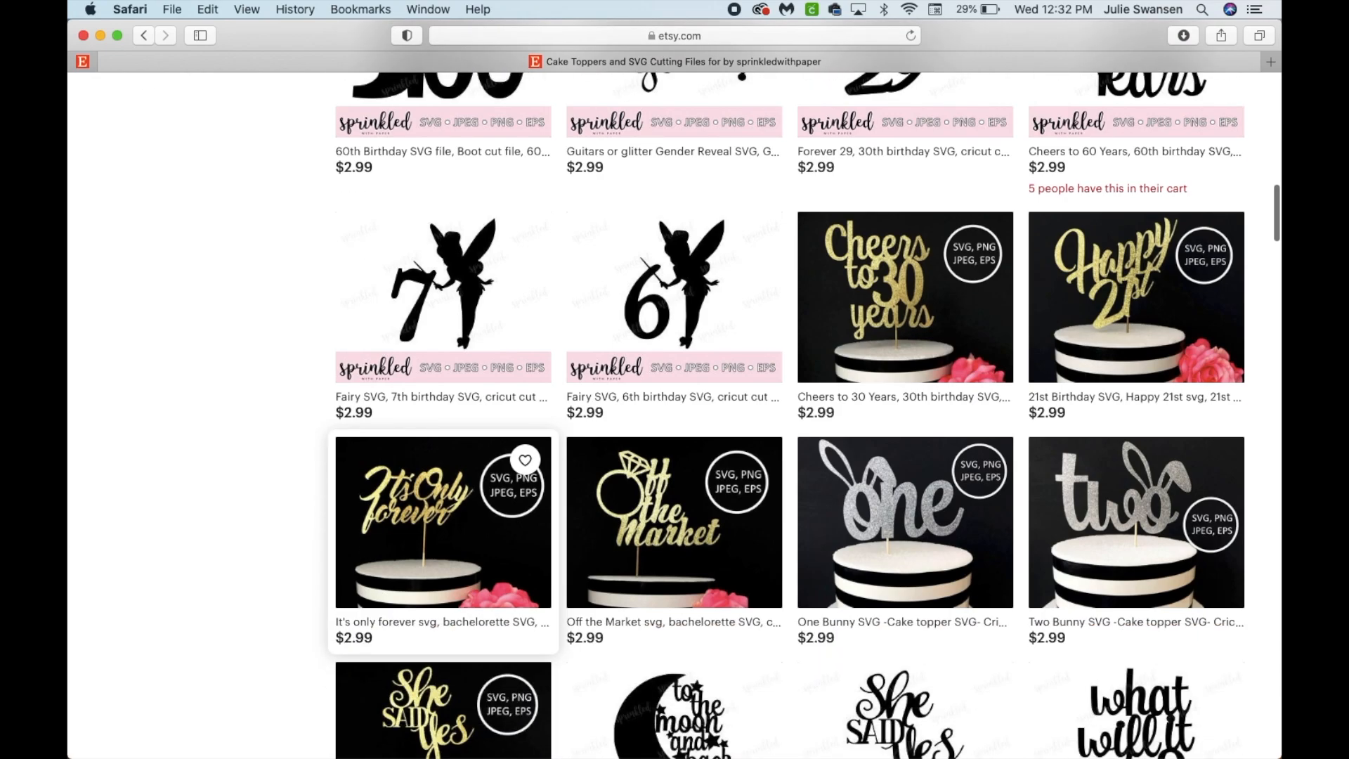
Step: Open the Cheers to 30 Years SVG listing, view its second image and add the item to the cart
click(929, 346)
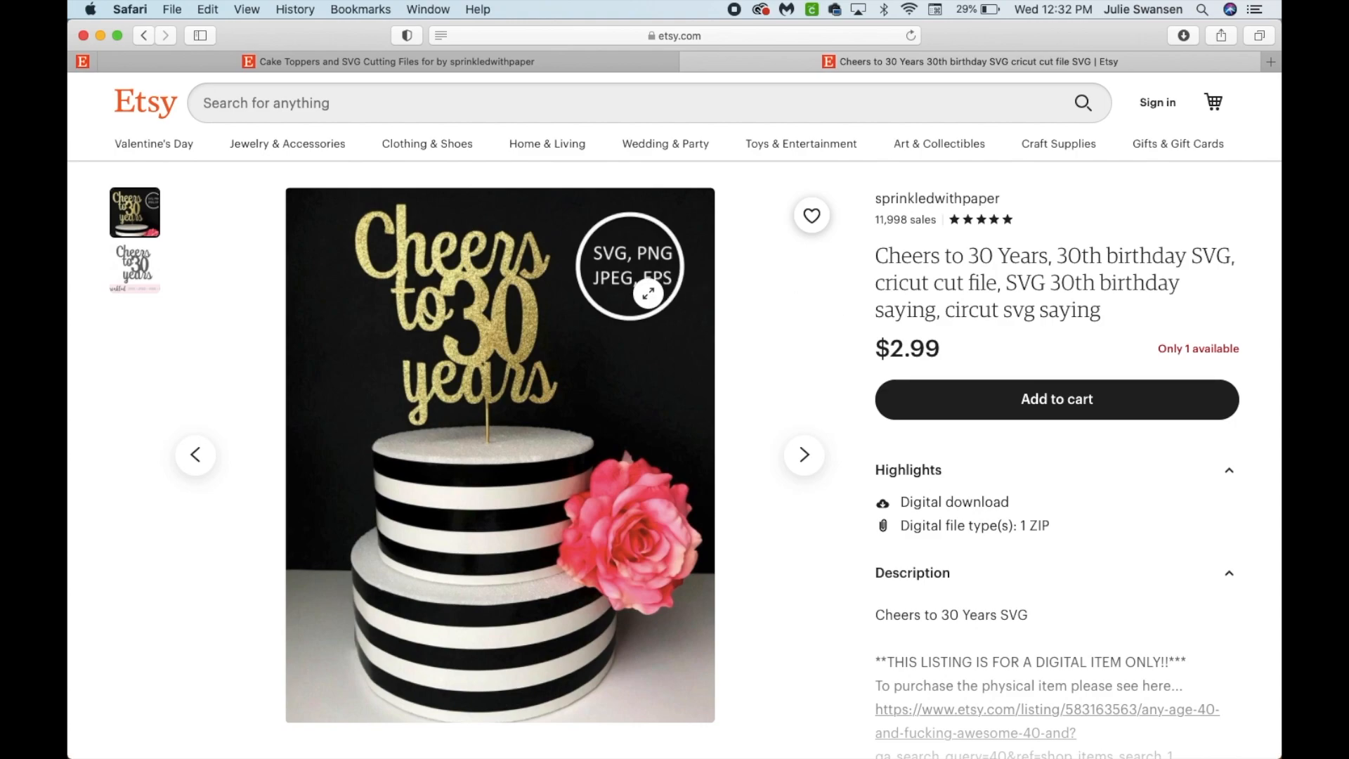
click(803, 458)
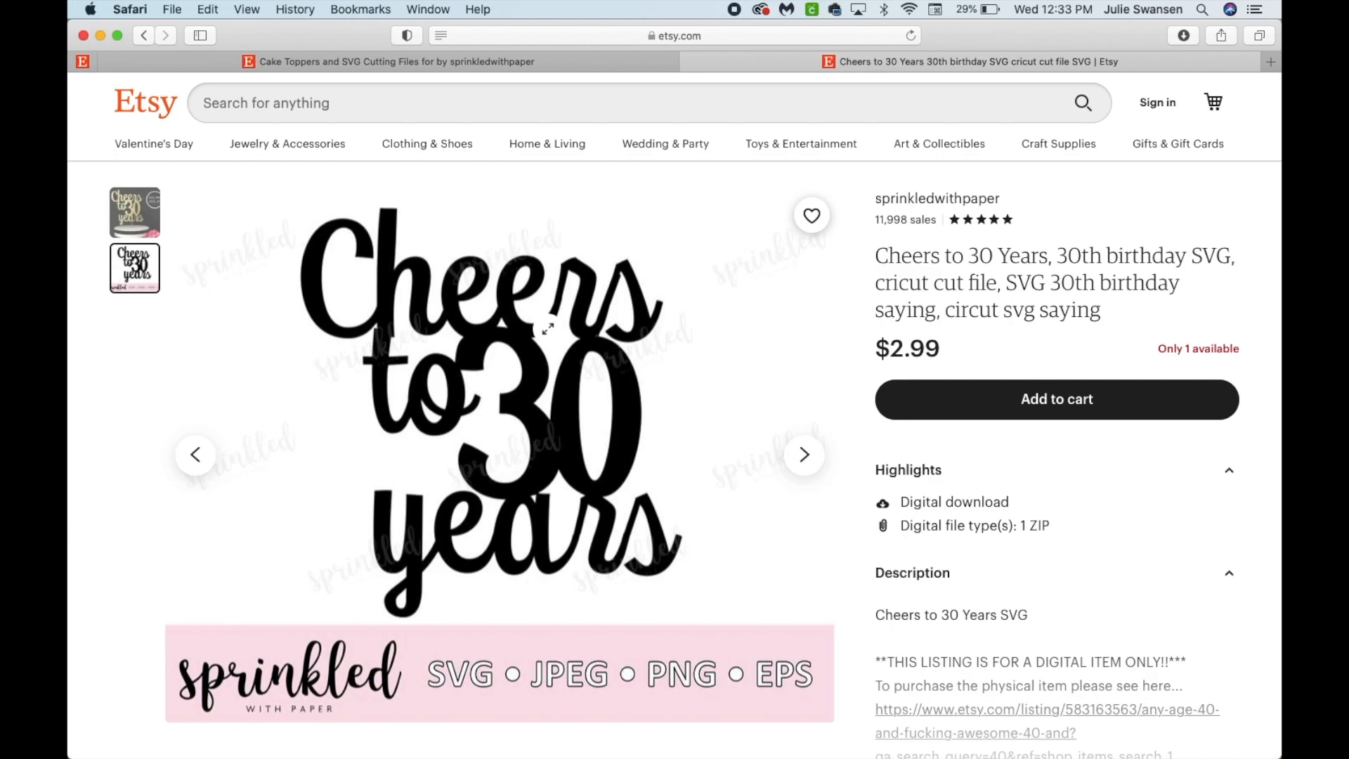
click(1044, 406)
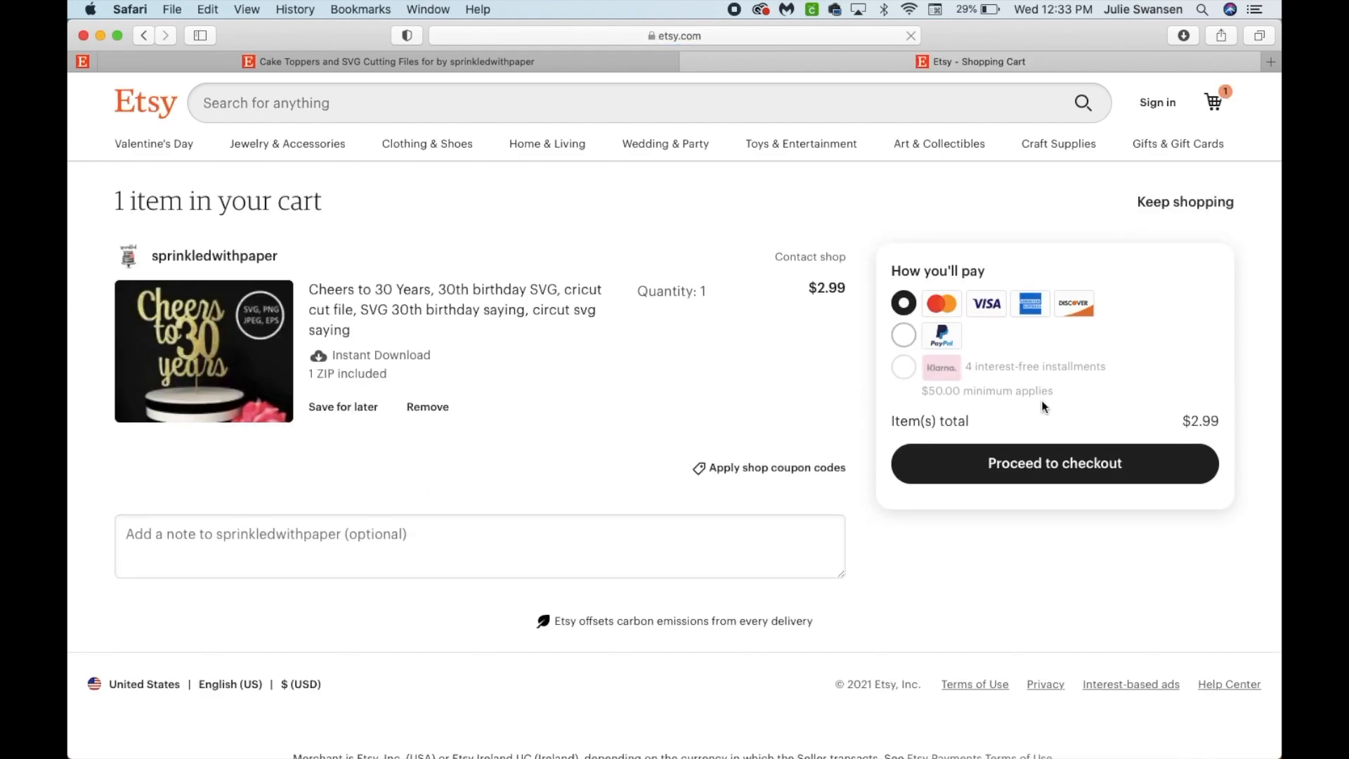
Step: Apply the shop coupon code YOUTUBE to the cart and choose PayPal as the payment method
click(803, 471)
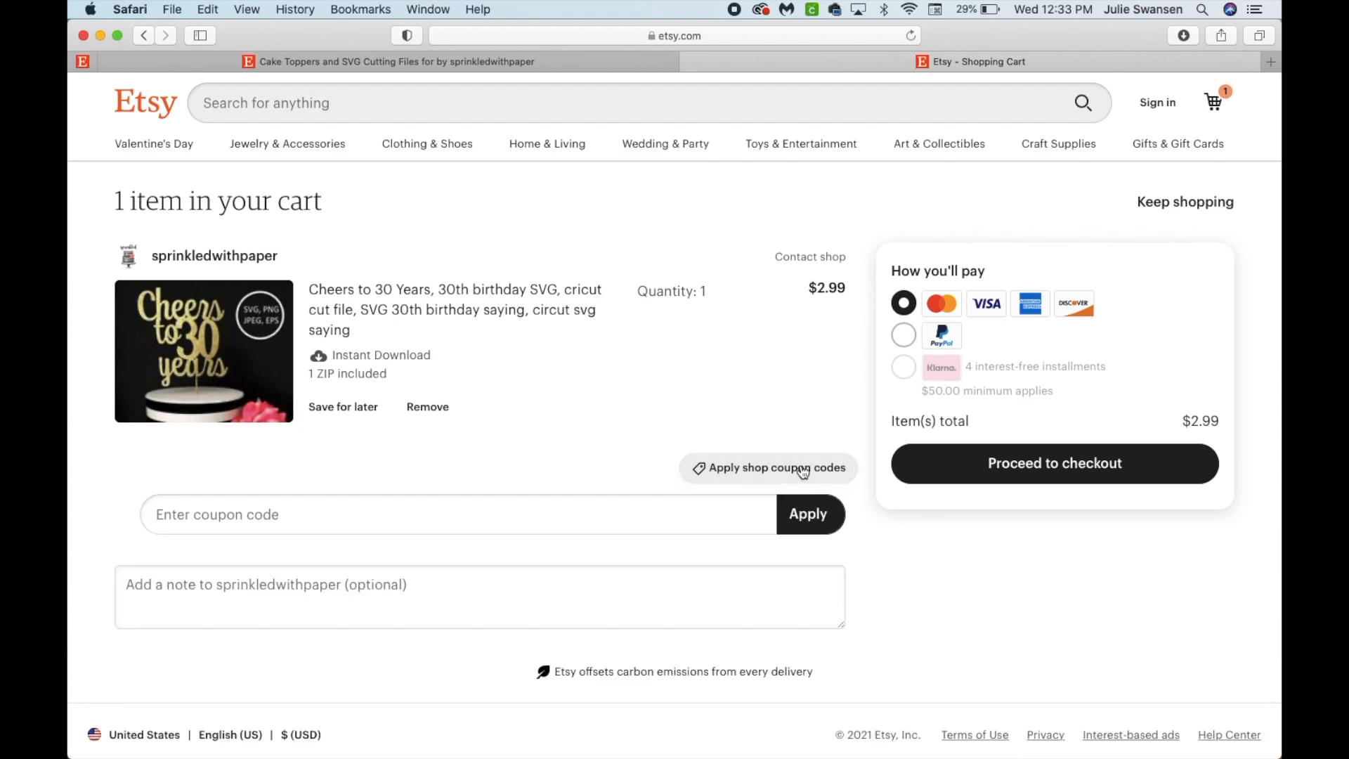
click(669, 516)
text(Y)
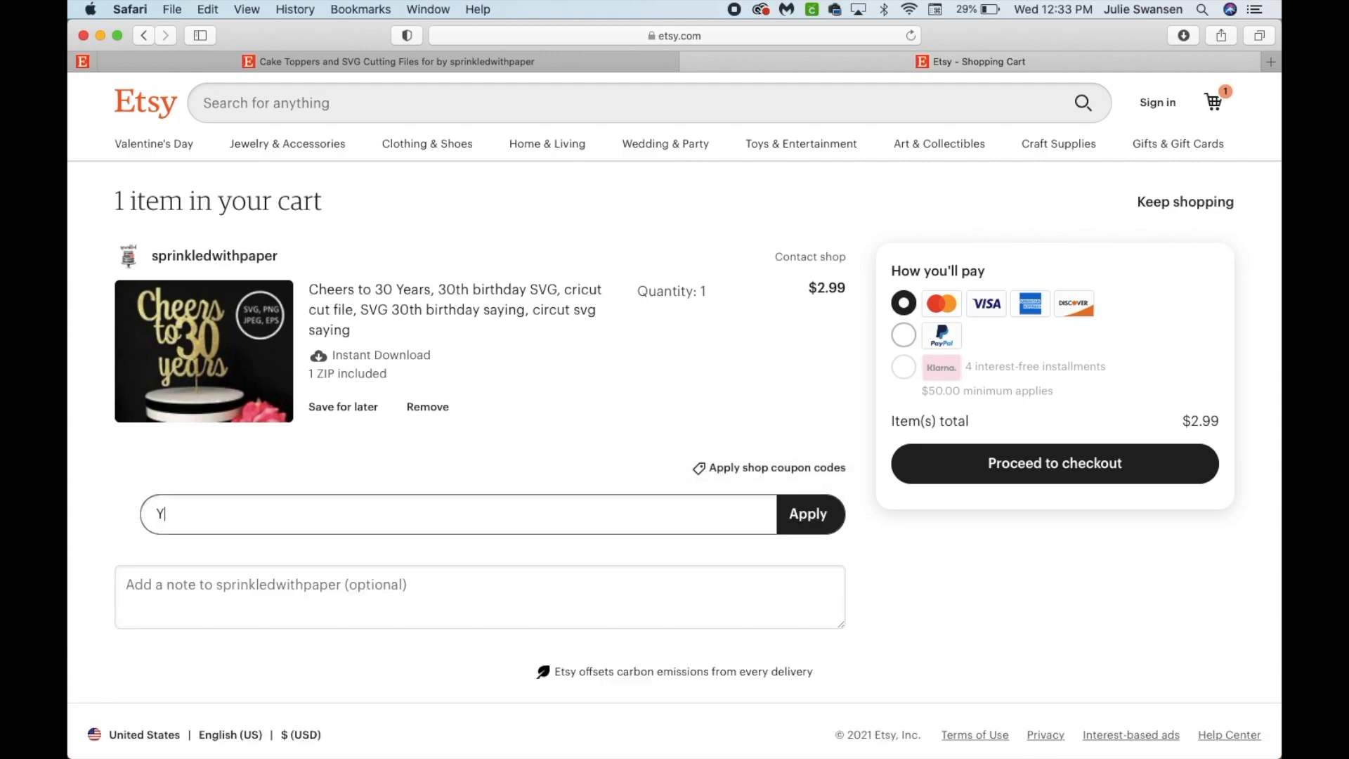
text(OUTUBE)
click(796, 520)
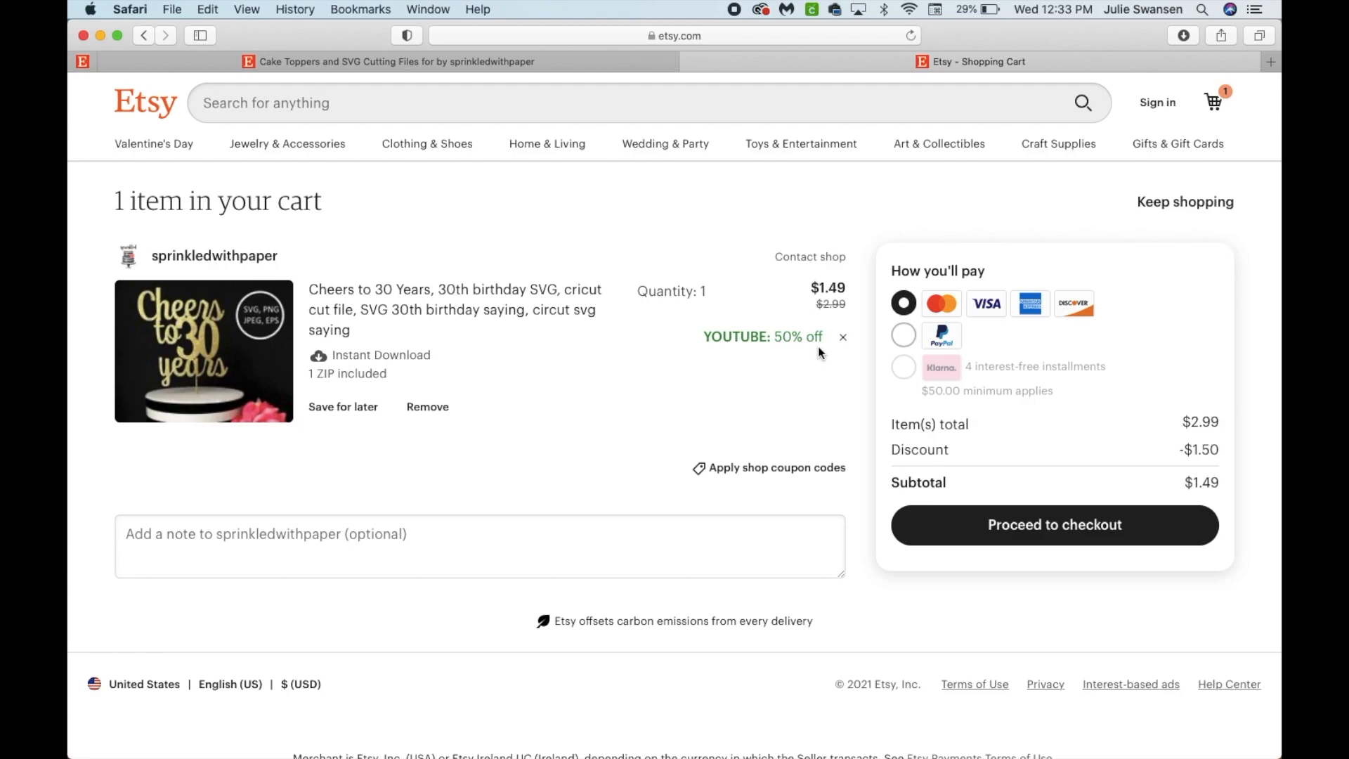
click(904, 337)
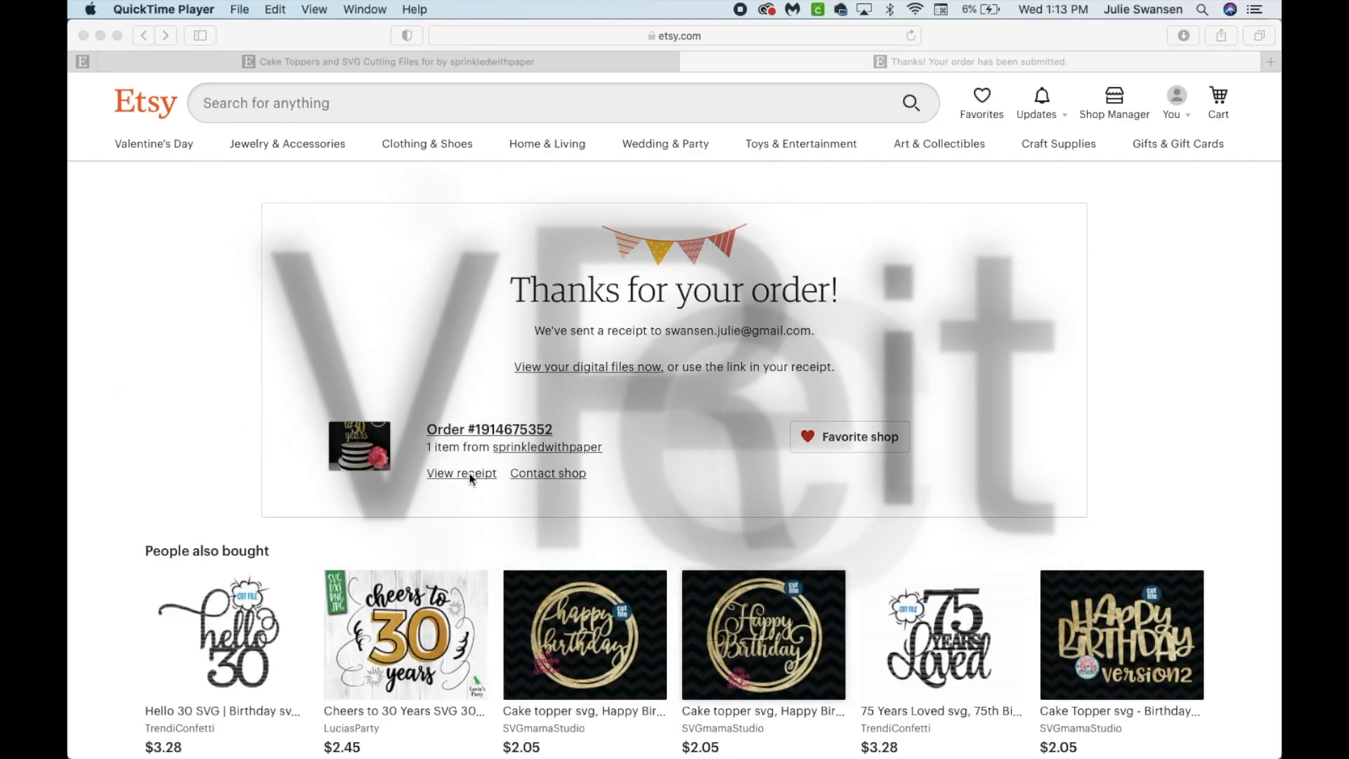
Step: Download Cheersto30Years.zip from the order's receipt and open the downloaded Cheersto30Years folder
click(465, 472)
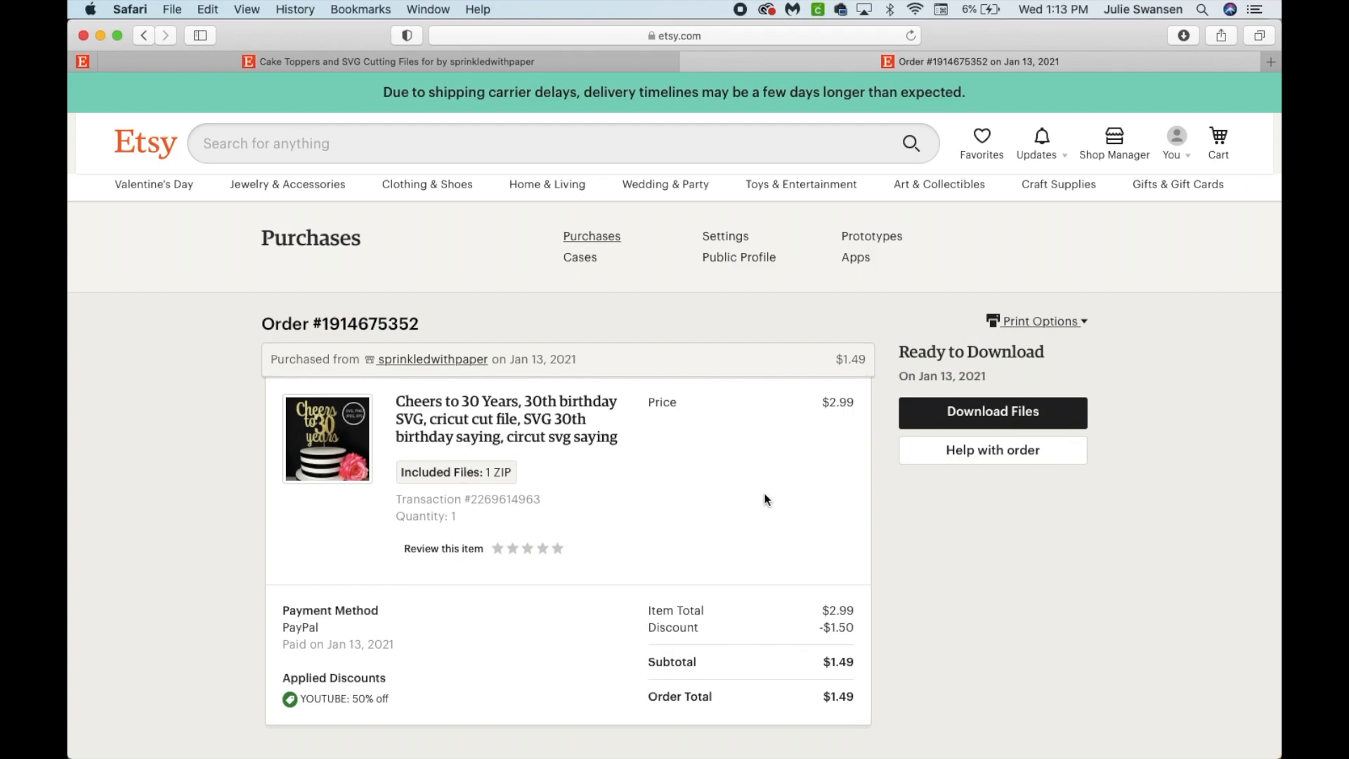
click(984, 413)
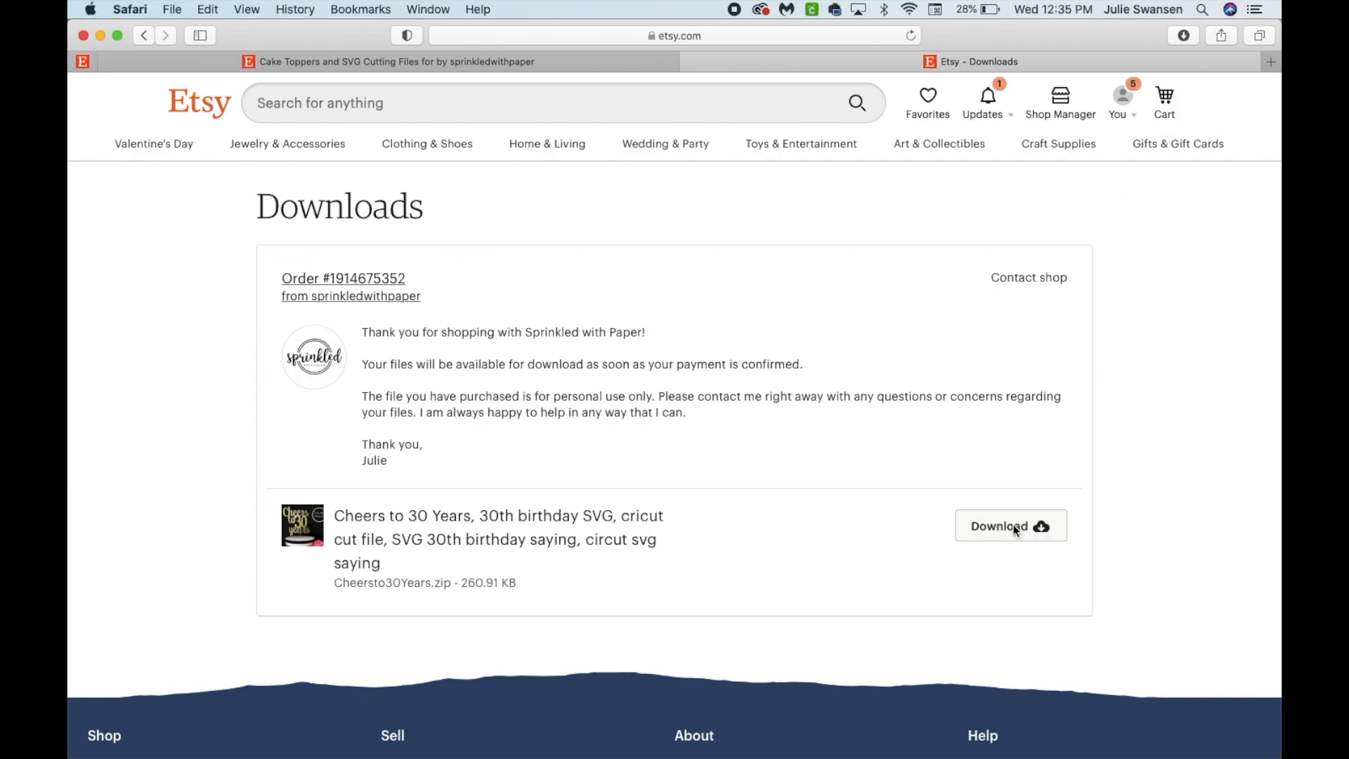
click(1013, 526)
click(1184, 36)
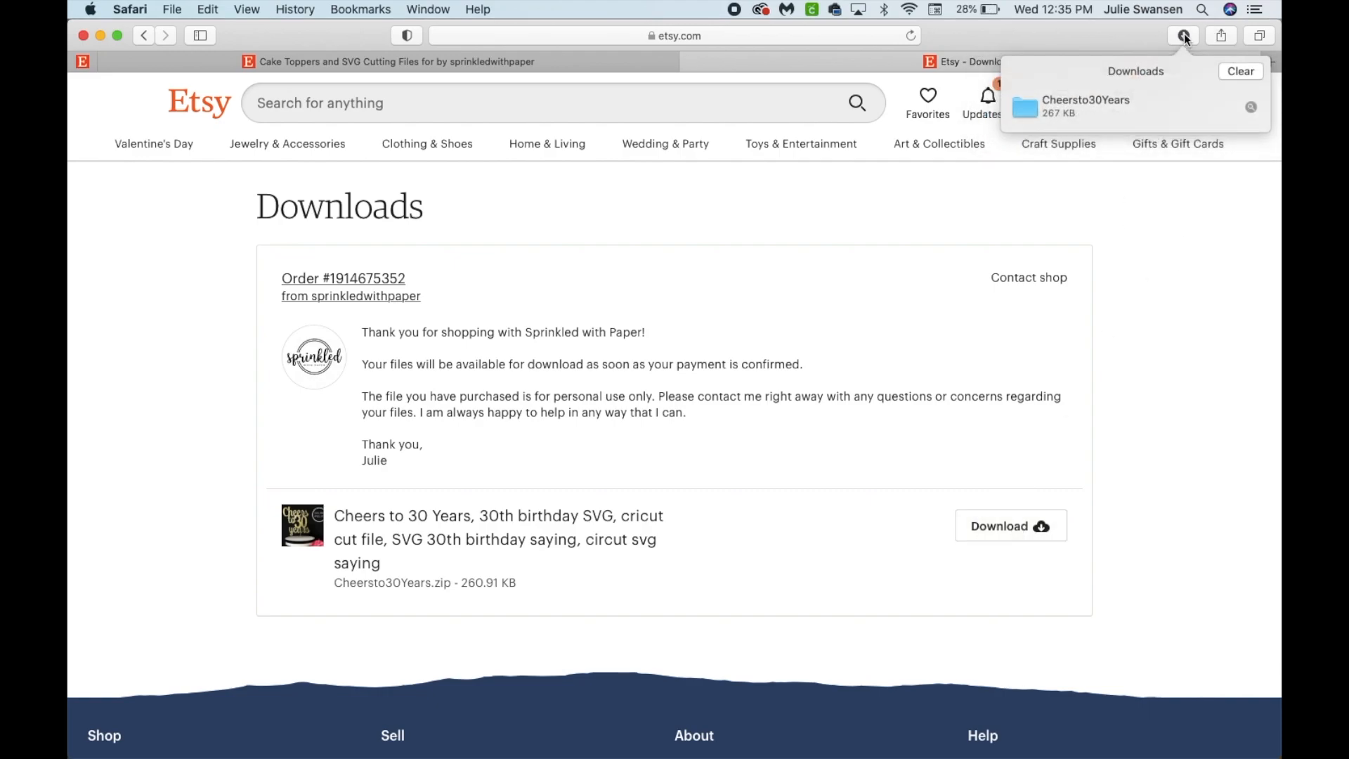
double_click(1086, 100)
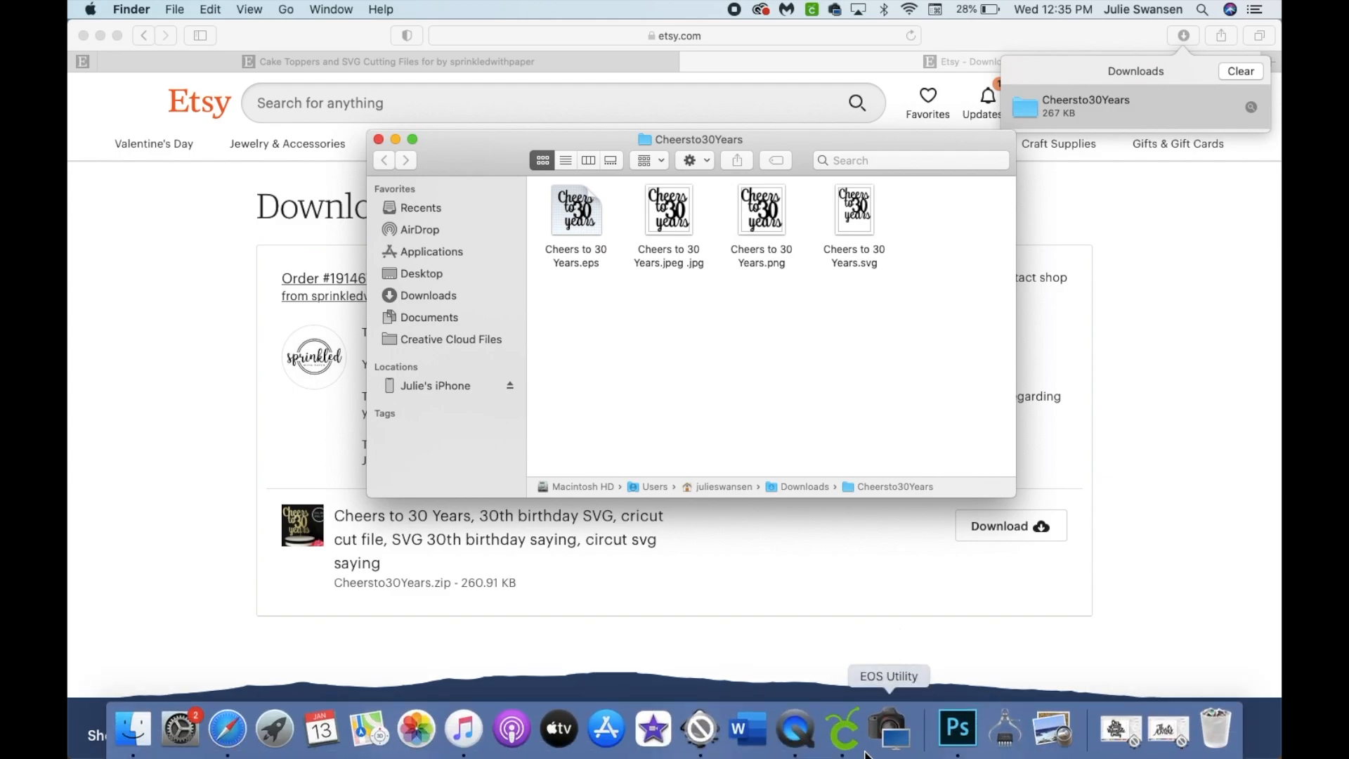
Step: Switch to Cricut Design Space and start a new project
click(845, 732)
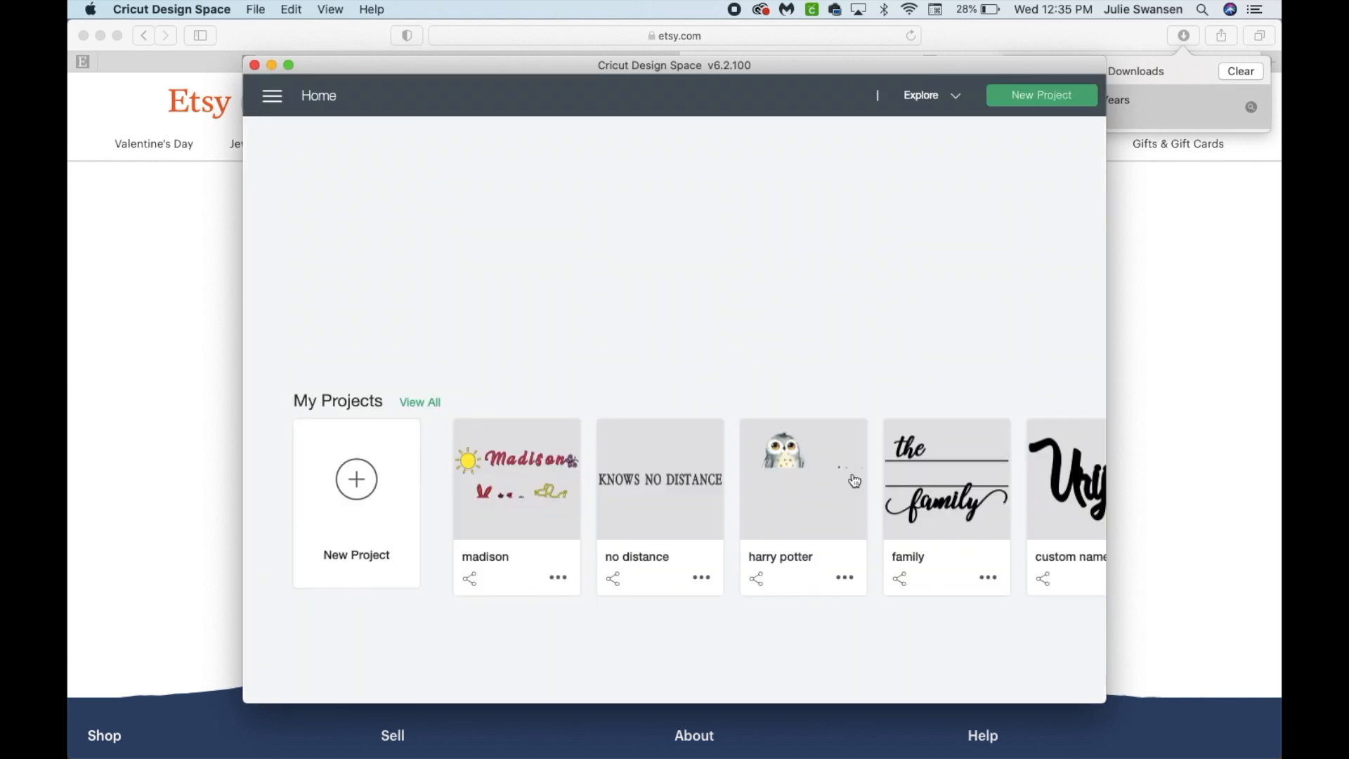
click(370, 489)
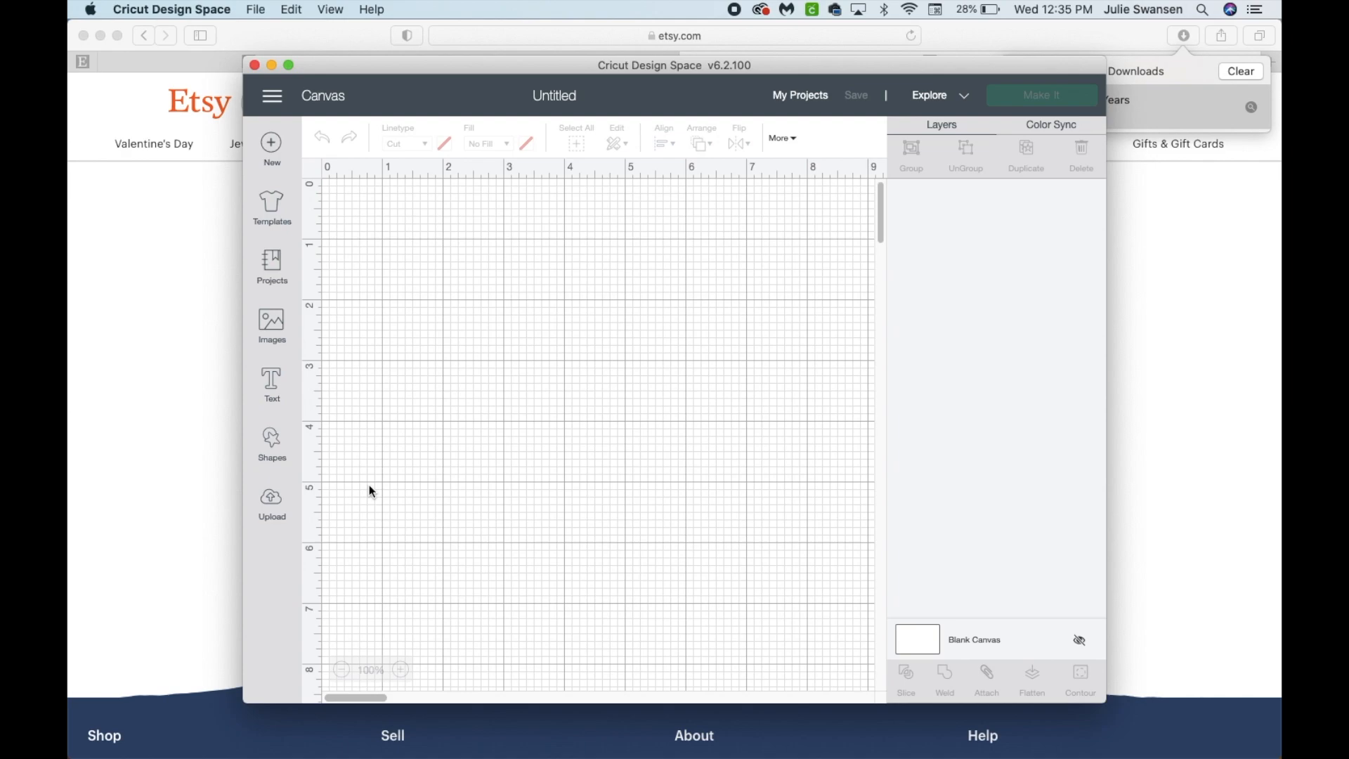
Step: Start an image upload, search the computer for CHEERS and open the Cheersto30Years folder
click(273, 513)
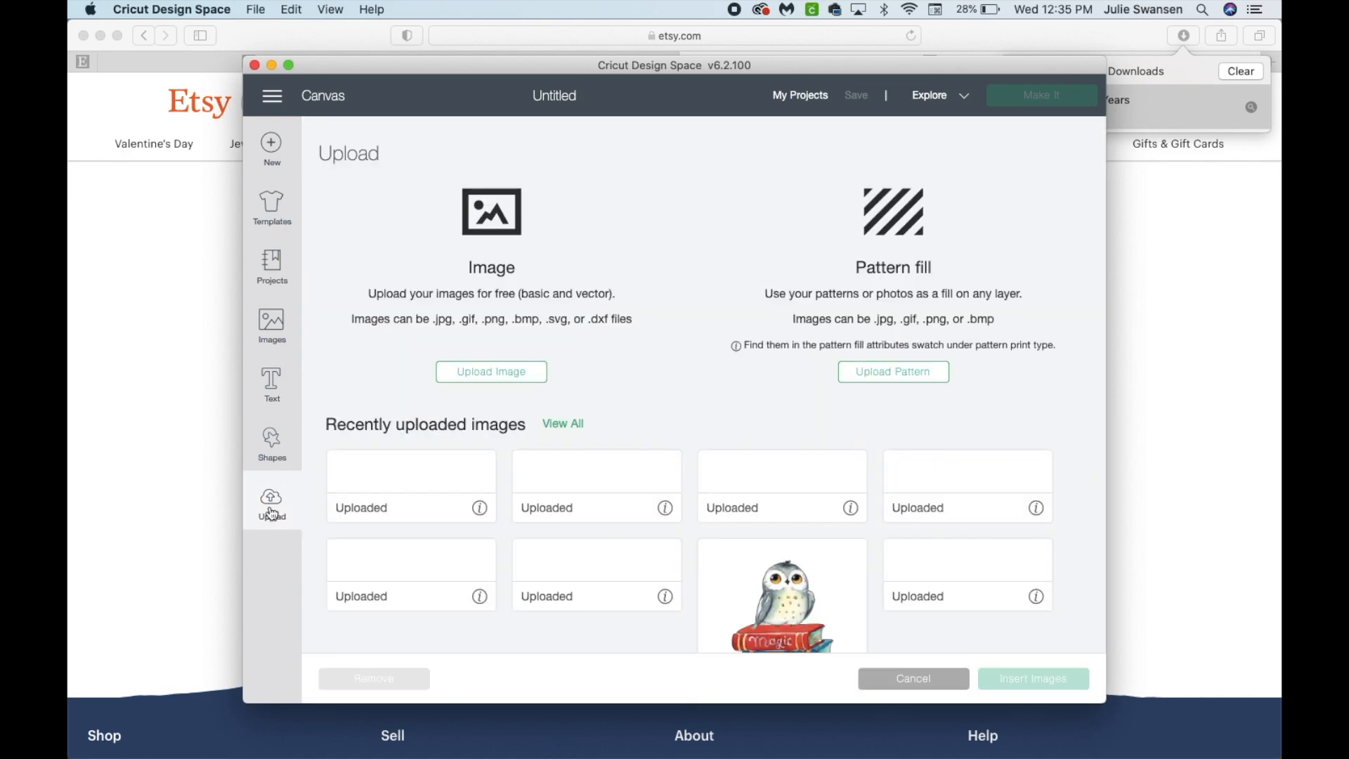
click(480, 372)
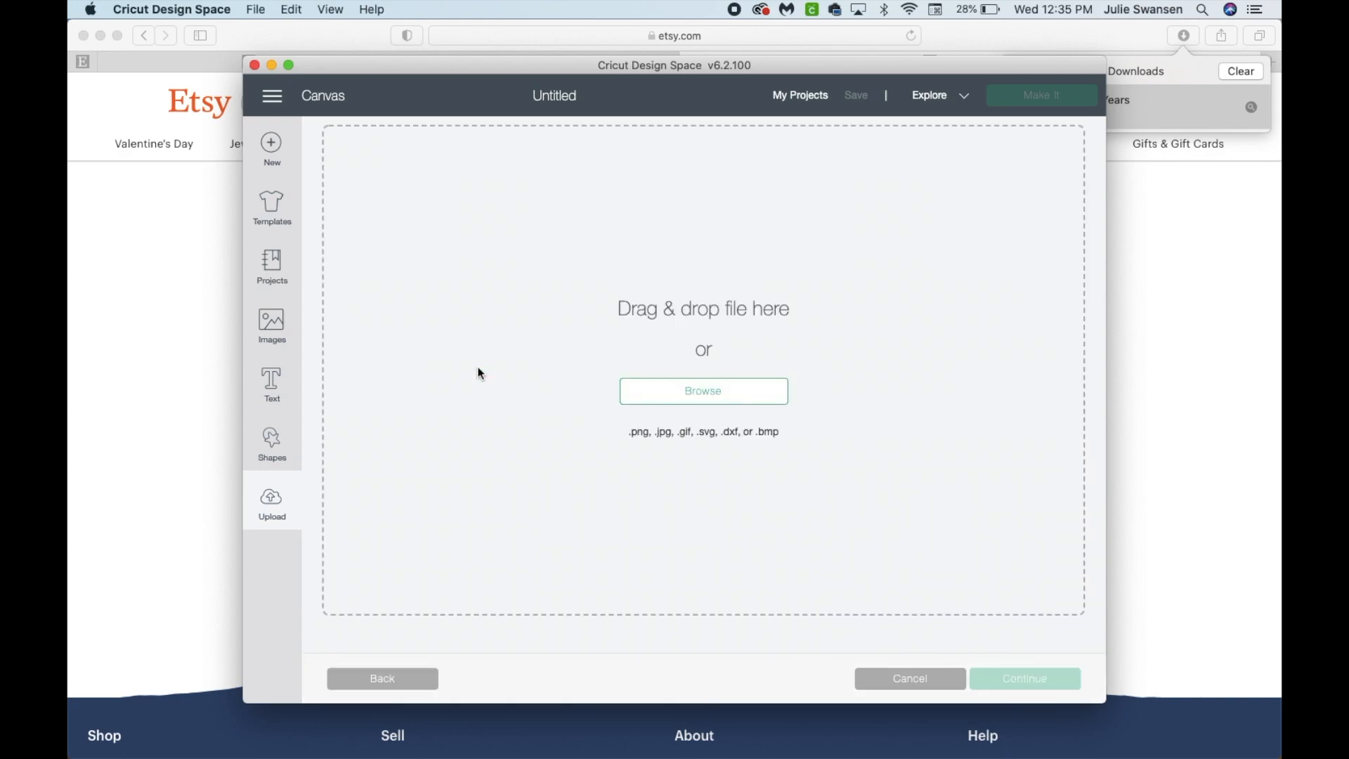
click(690, 395)
drag(908, 102, 816, 115)
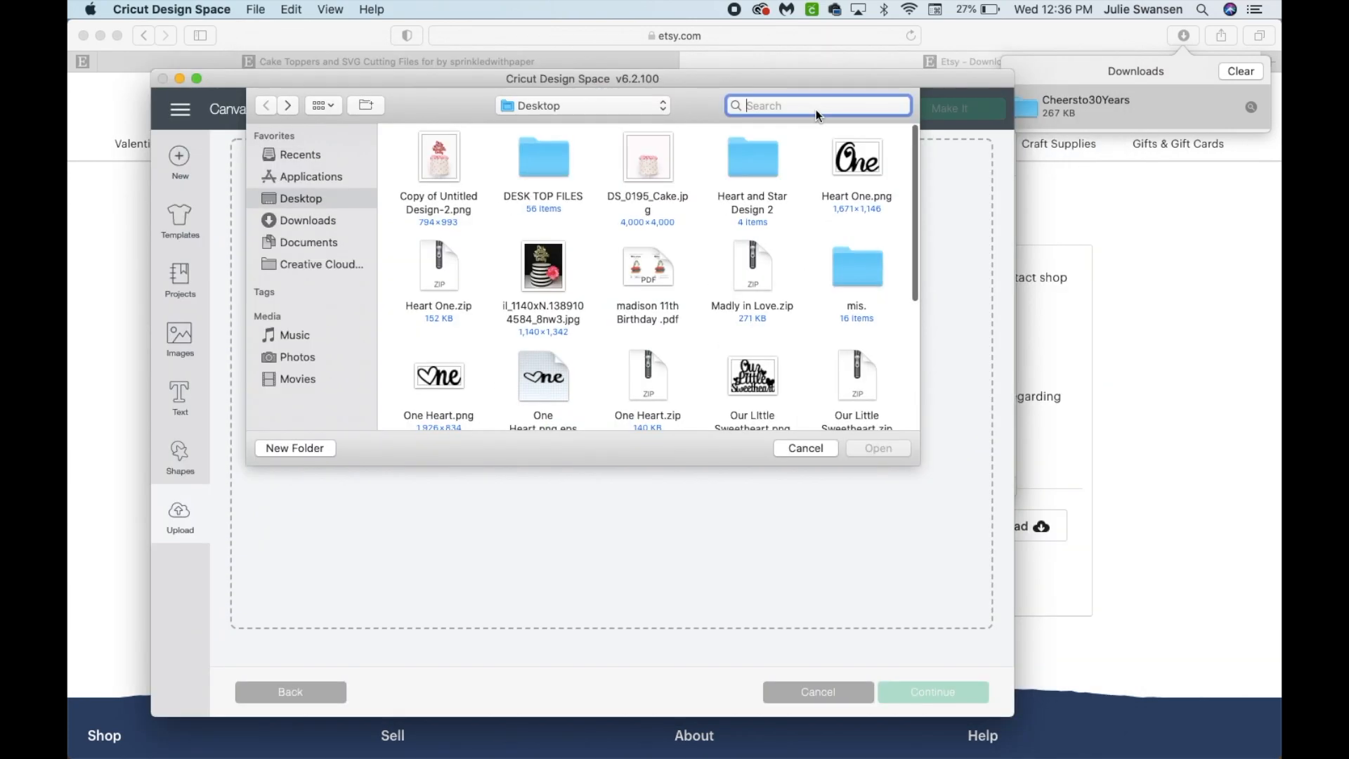
text(CHEERS)
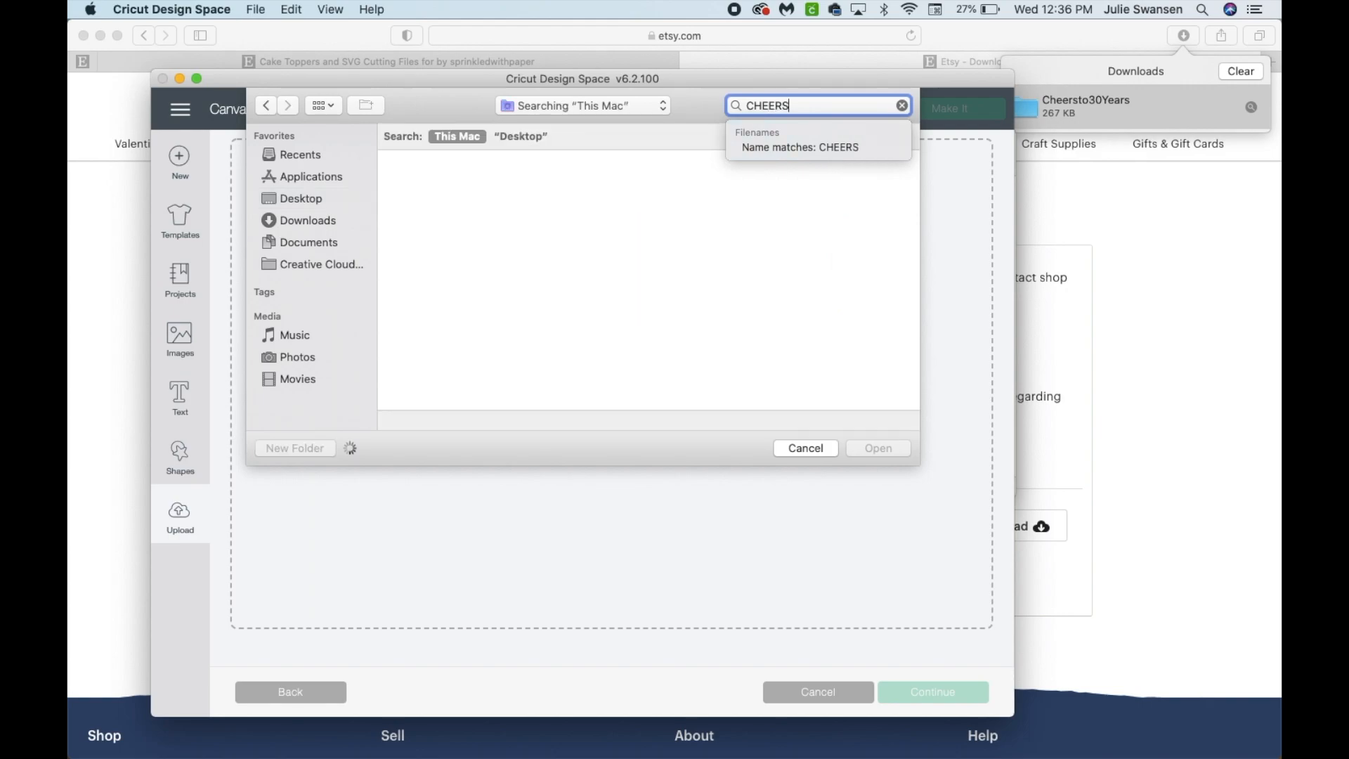
double_click(425, 225)
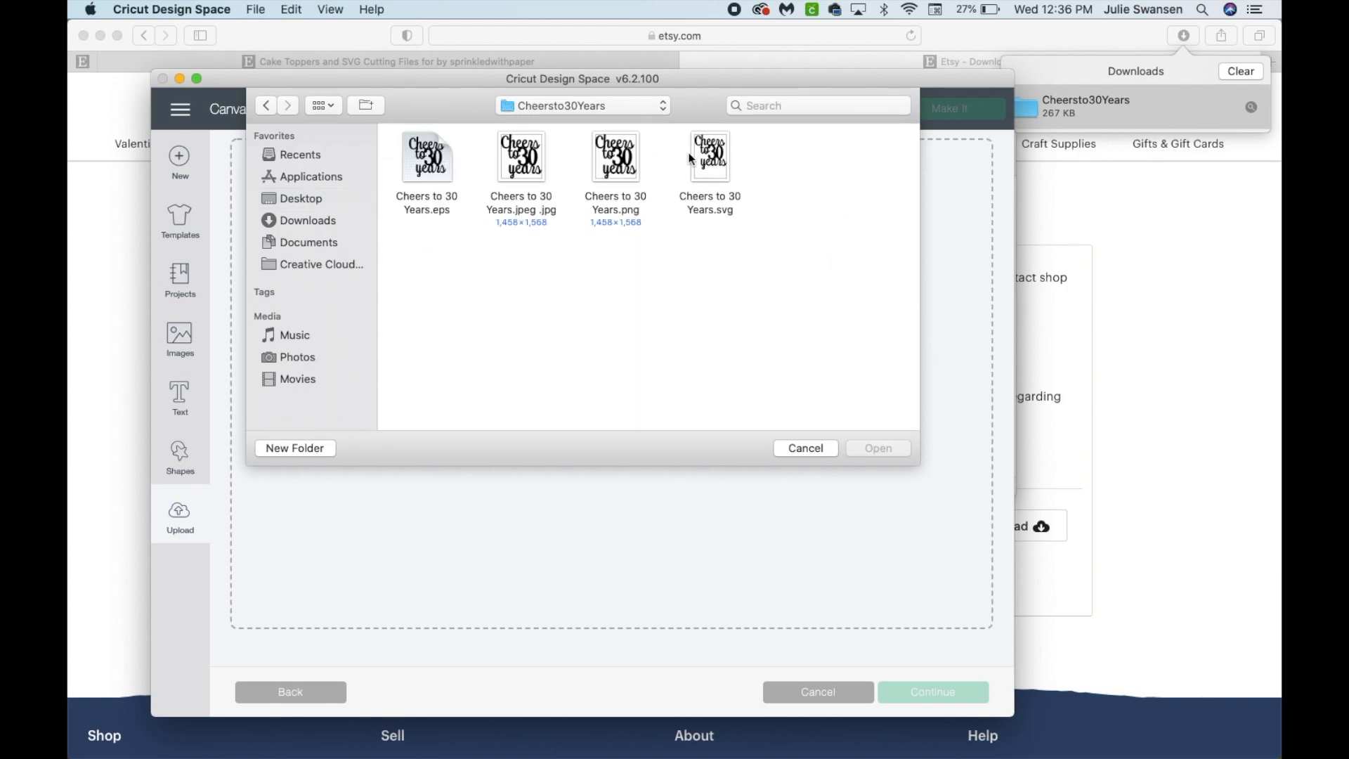
Step: Upload Cheers to 30 Years.svg, save it under that image name and insert it on the canvas
click(711, 163)
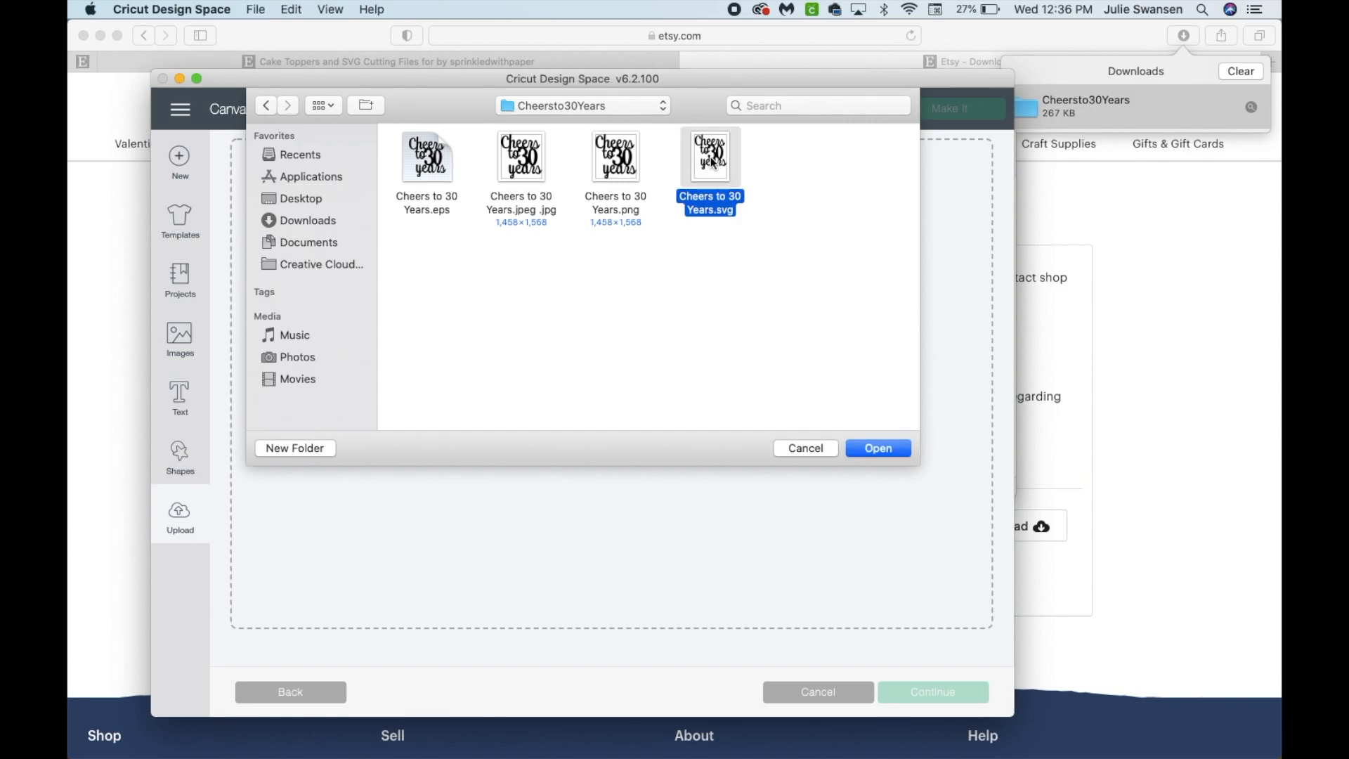
click(877, 450)
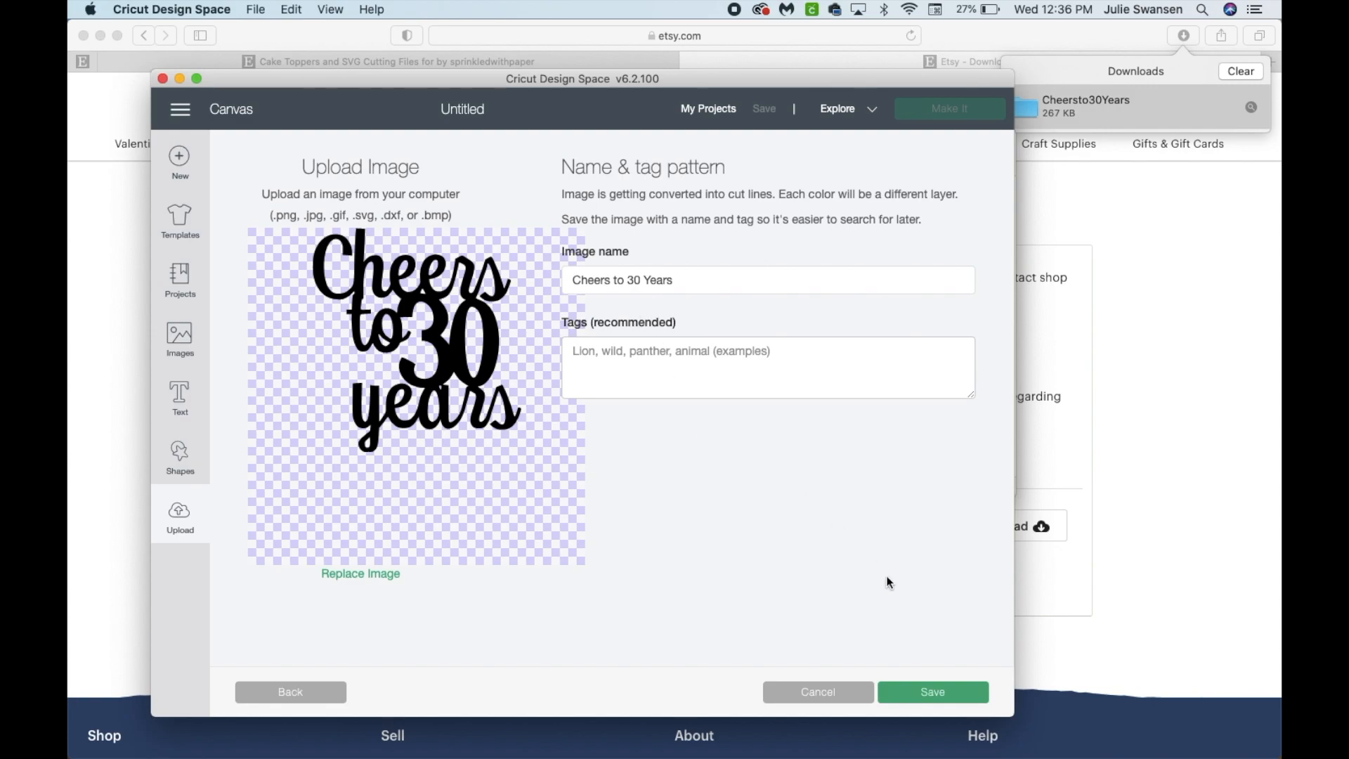
click(936, 692)
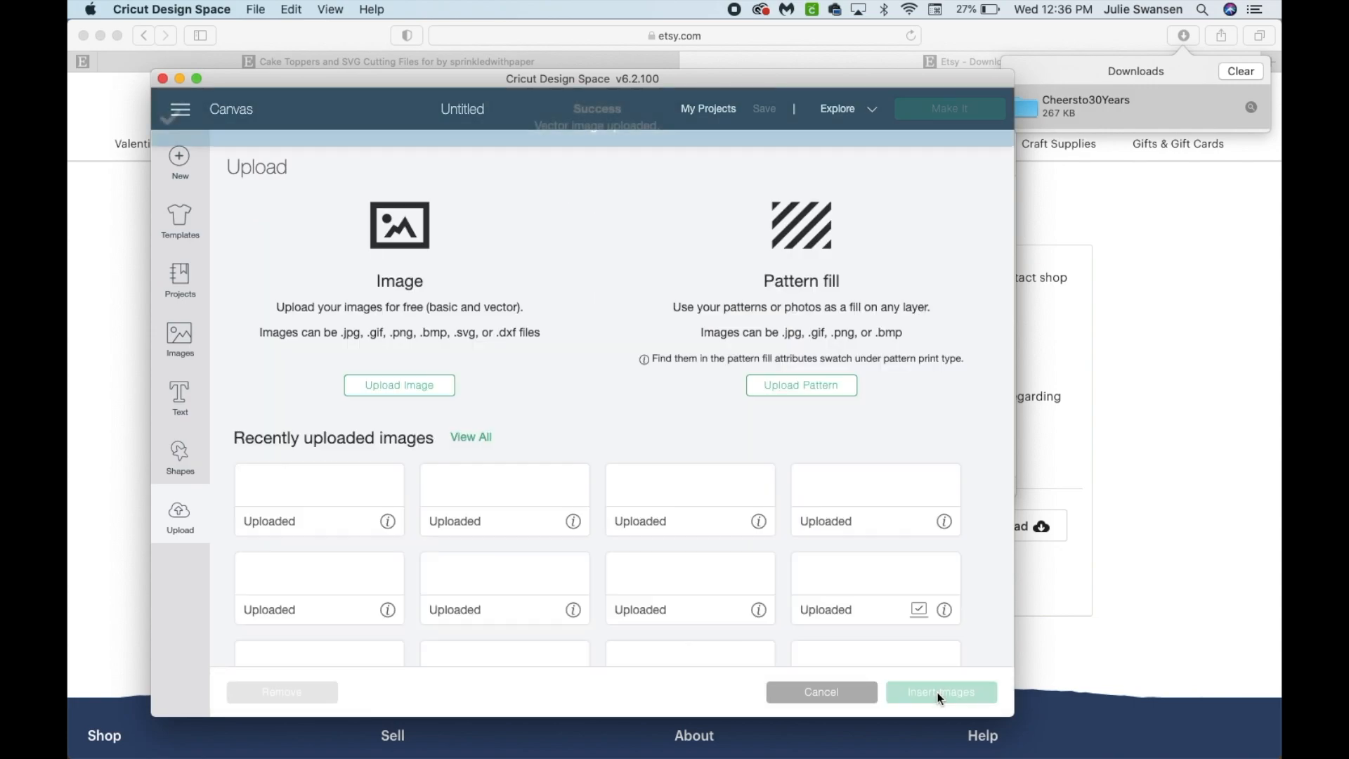
click(323, 542)
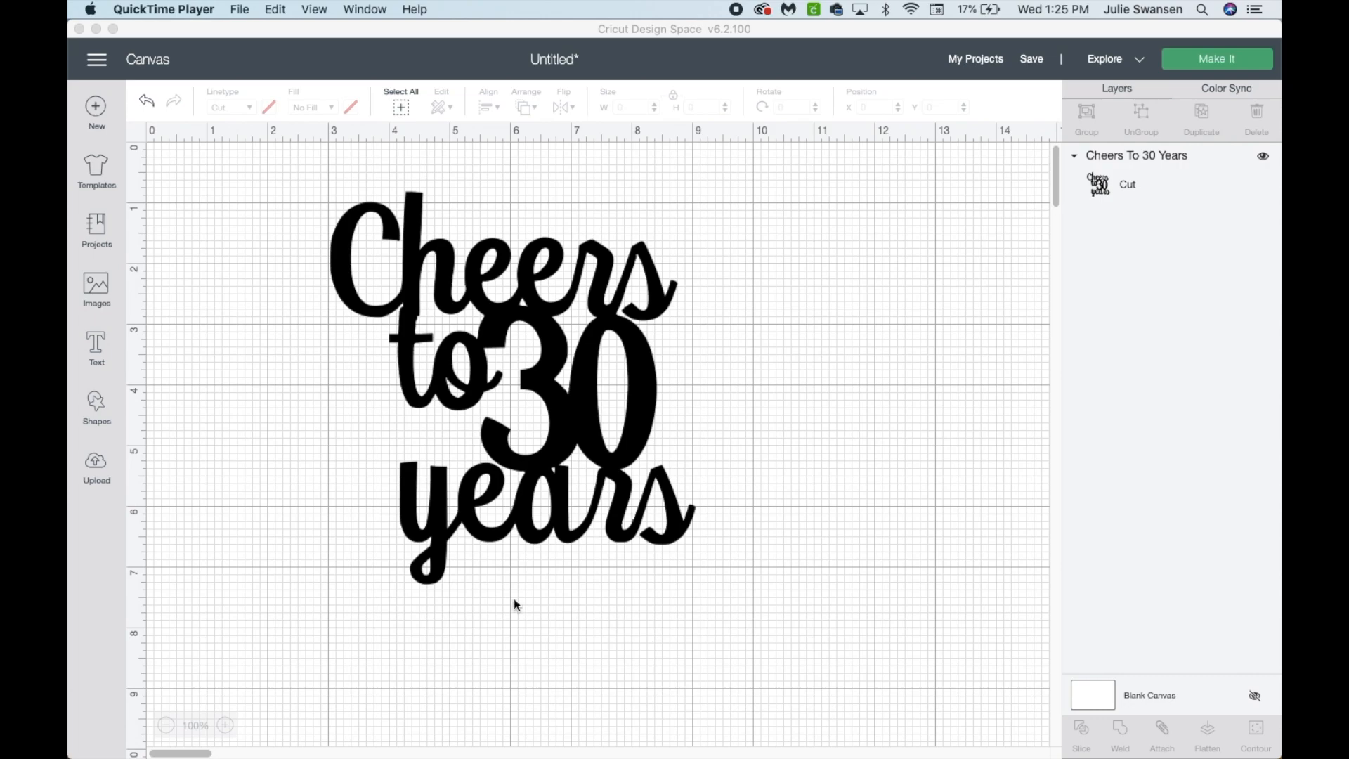
Step: Try to upload Our Little Sweetheart.zip from the Desktop as an image
click(95, 465)
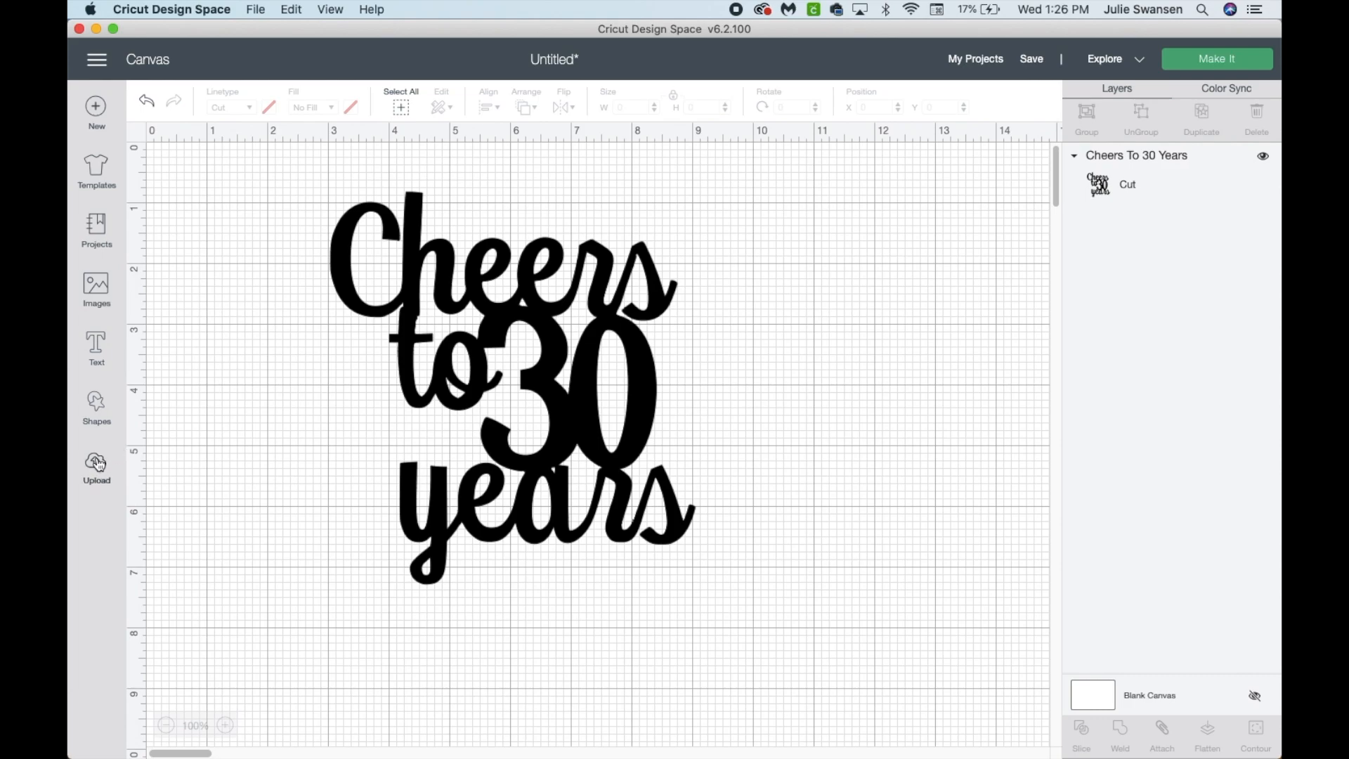
click(97, 464)
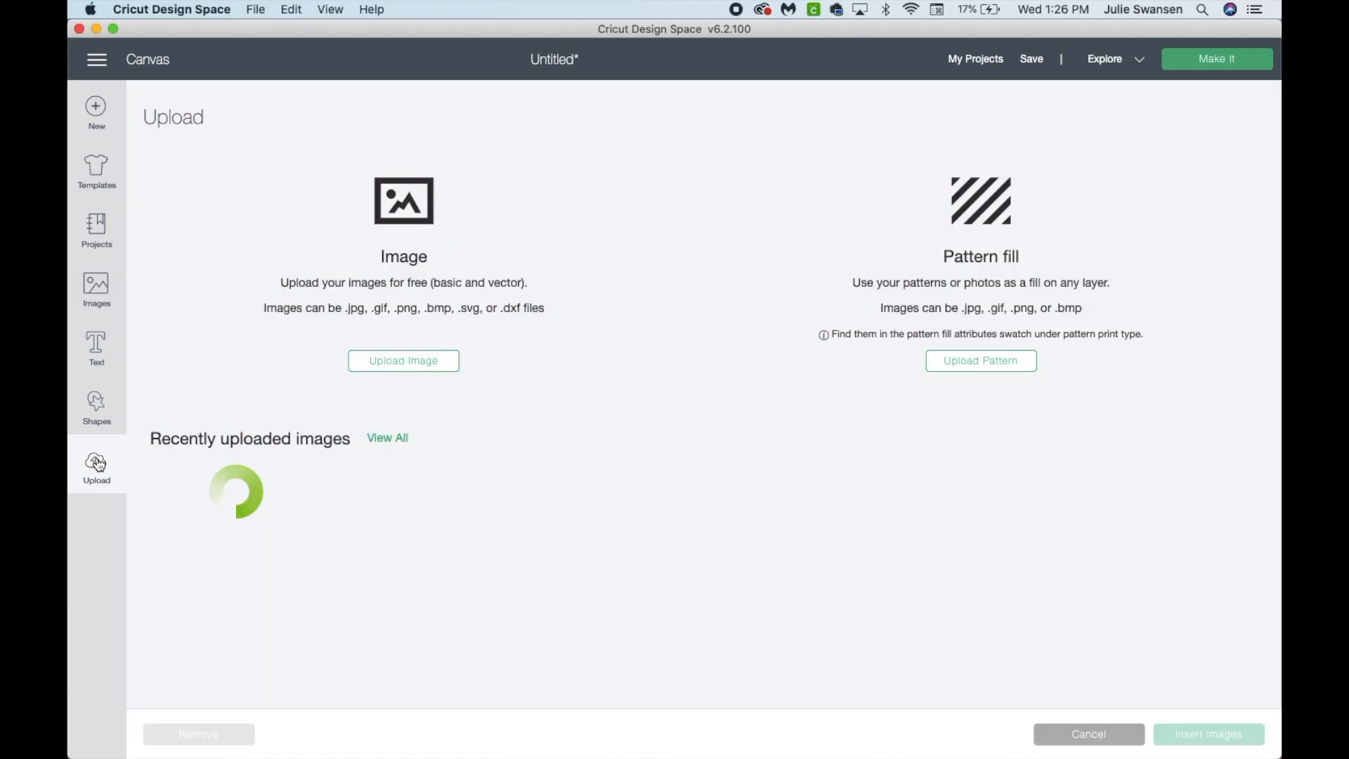
click(412, 361)
click(664, 406)
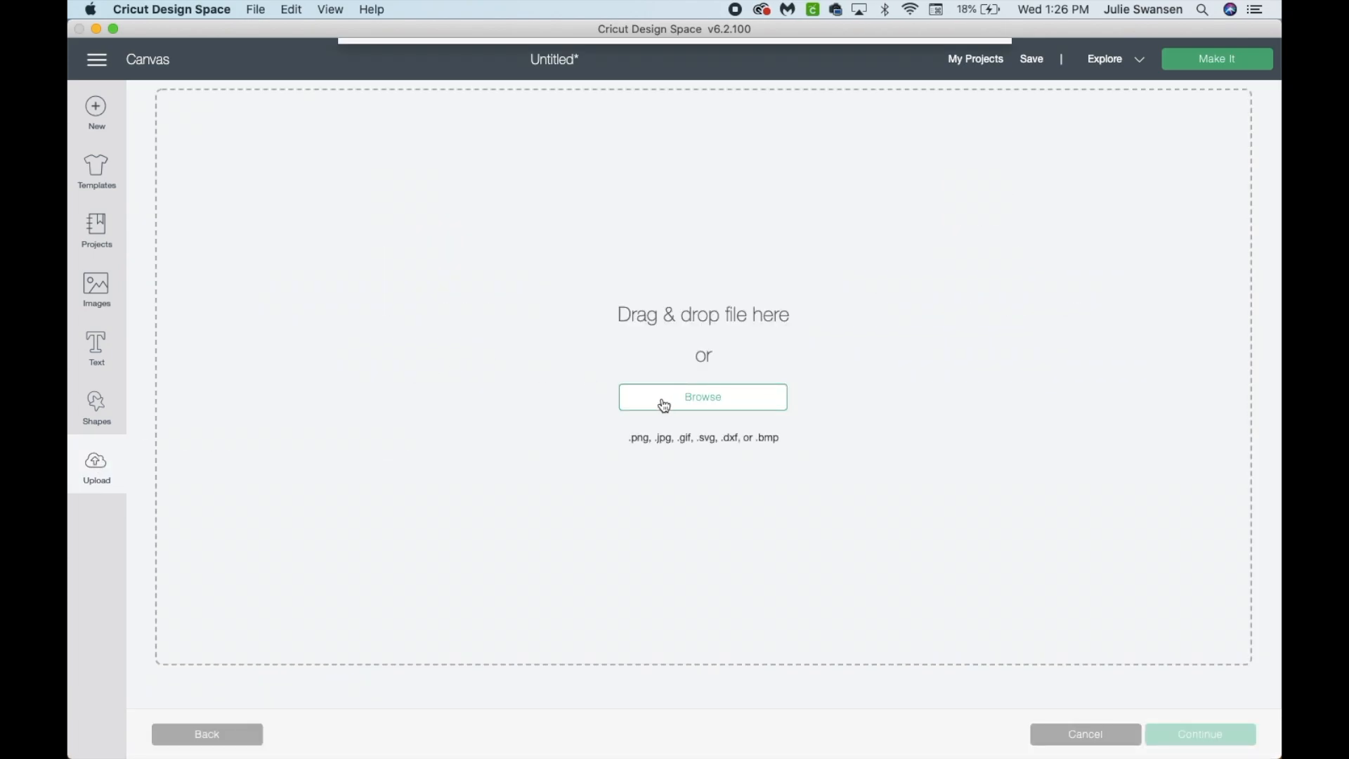
click(510, 116)
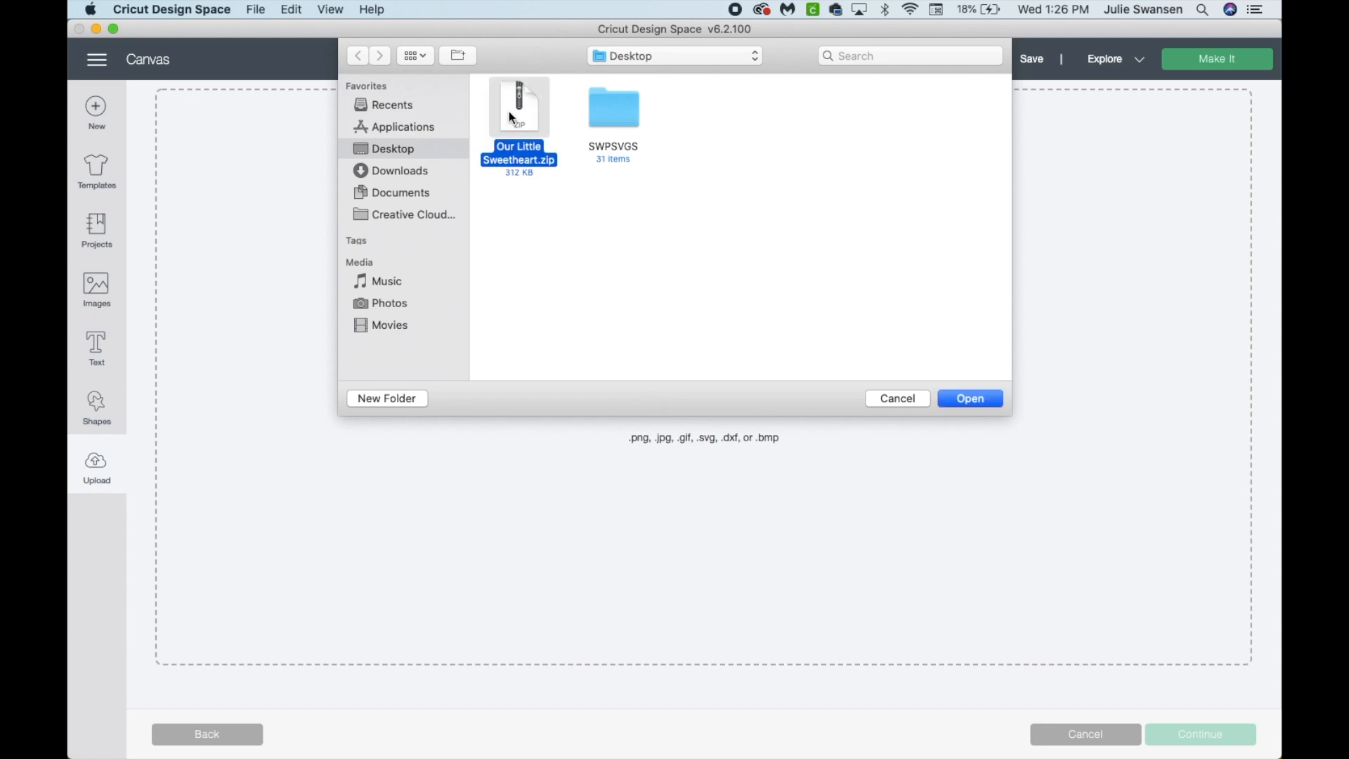
click(972, 395)
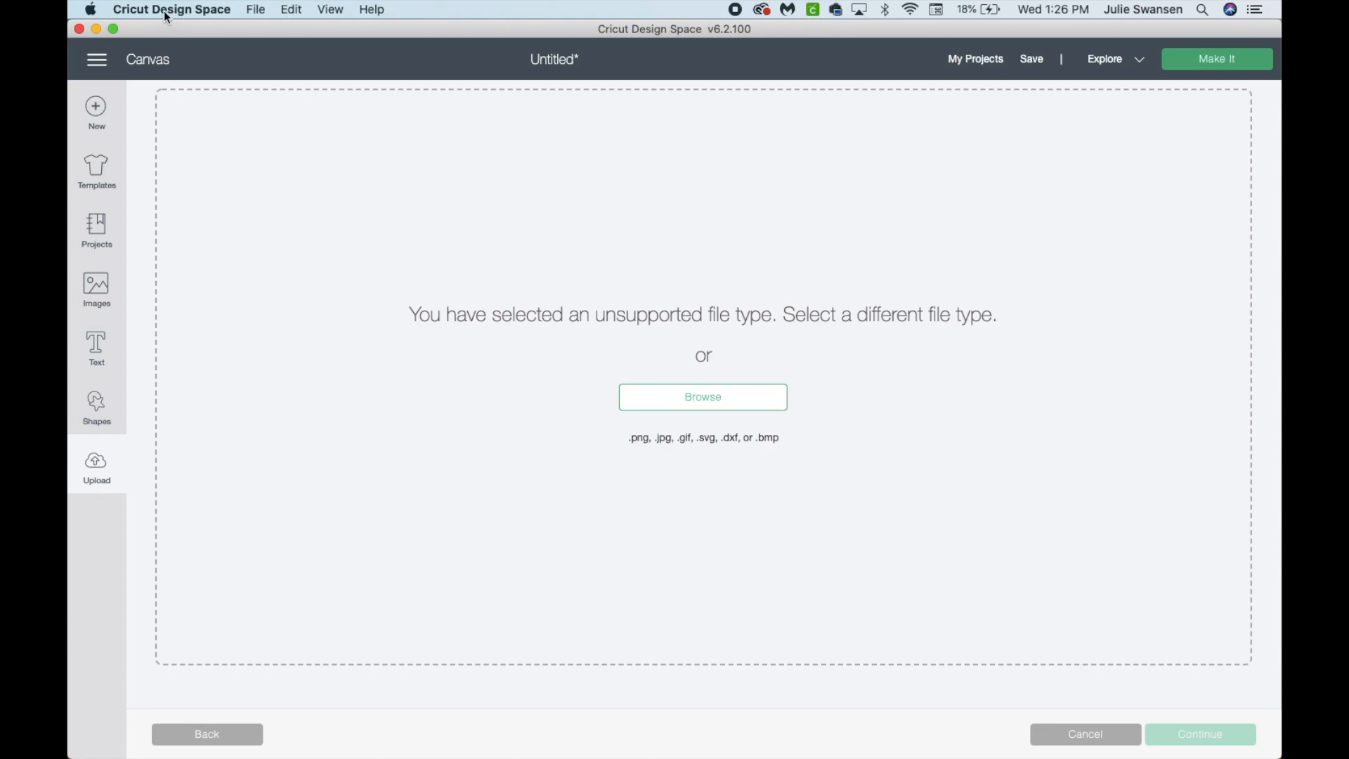
Step: Extract Our Little Sweetheart.zip on the Desktop and look through the files in the extracted folder
click(96, 30)
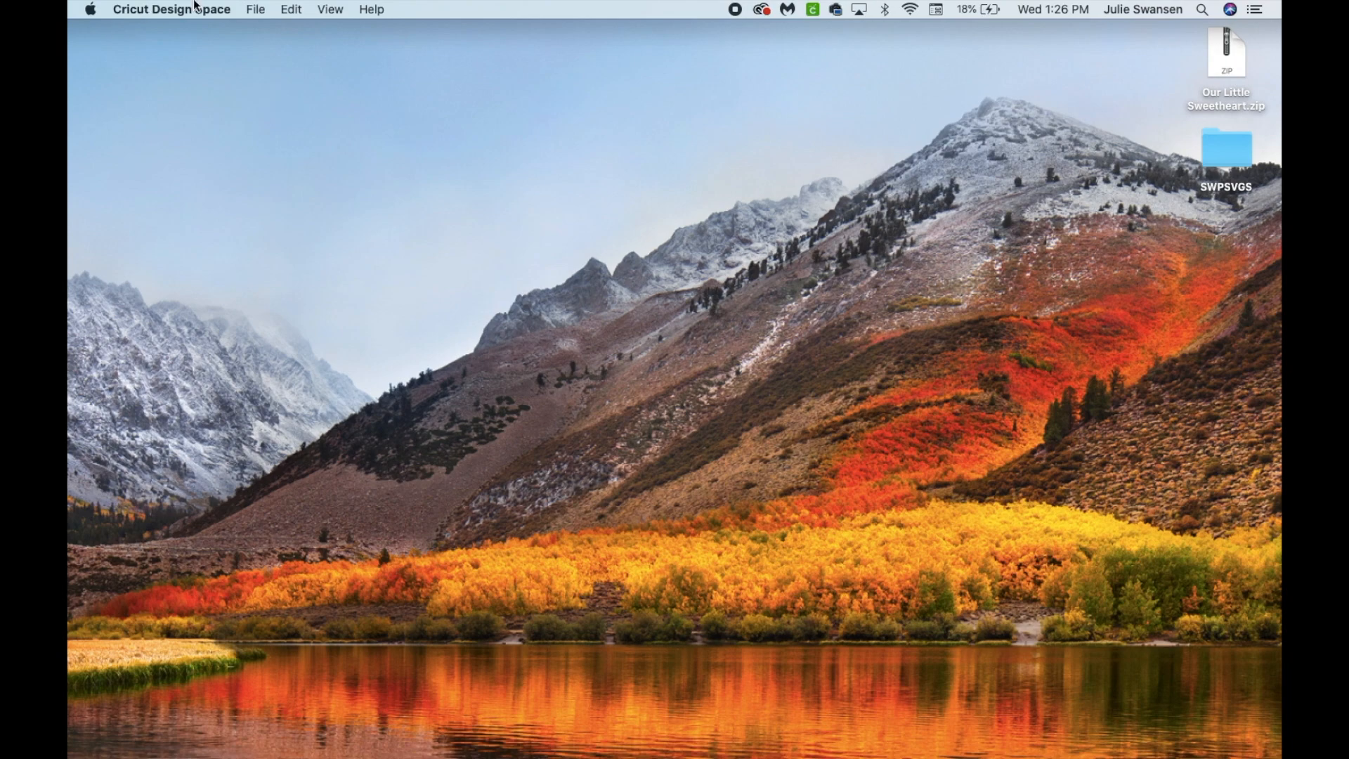
click(1216, 54)
double_click(1216, 53)
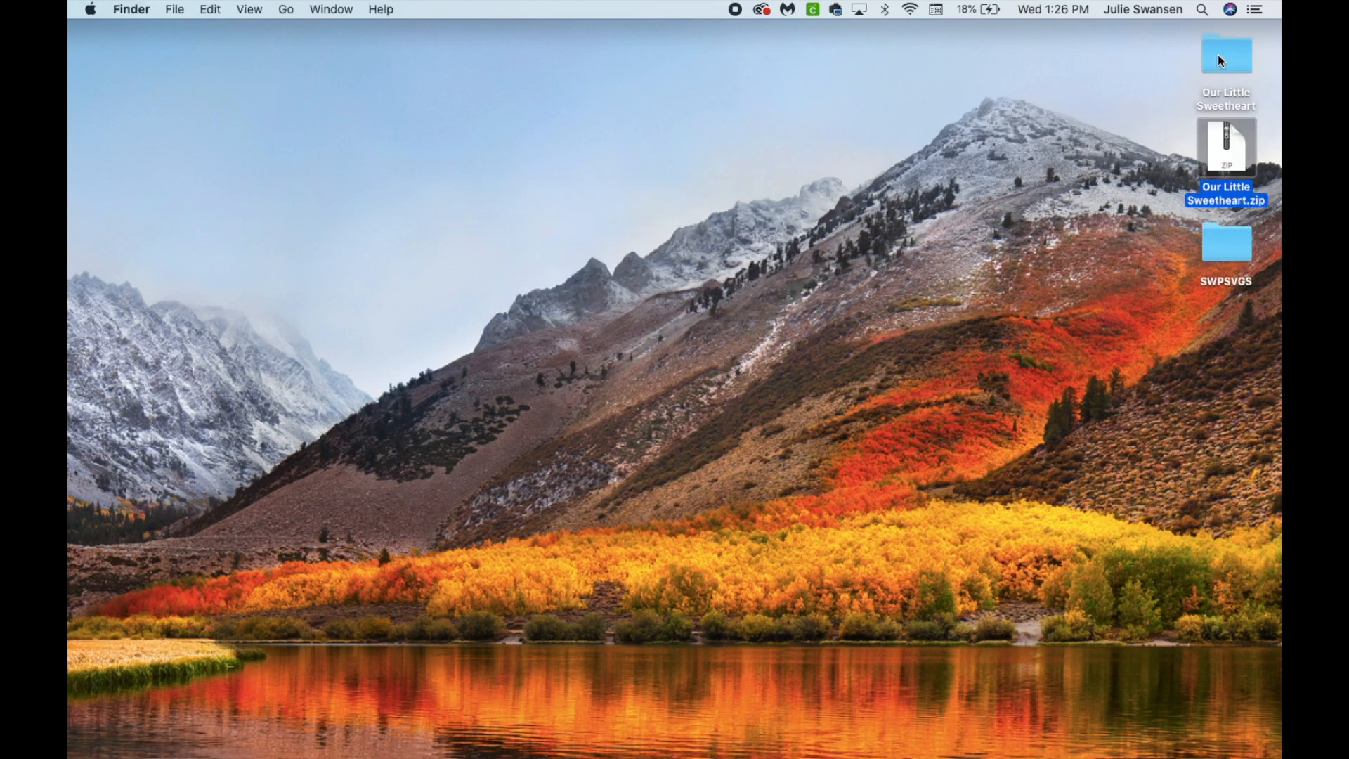
click(1217, 53)
double_click(1217, 54)
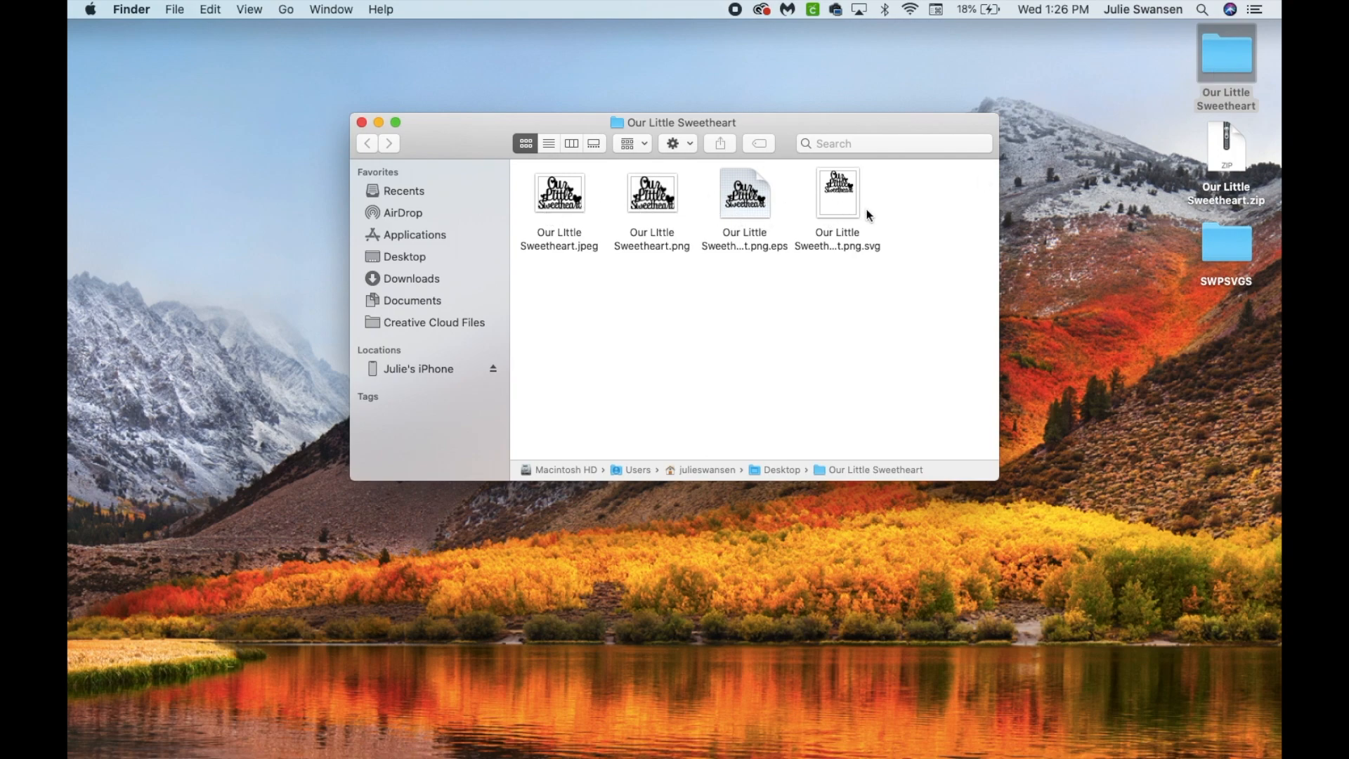
click(361, 123)
Step: Return to Cricut Design Space, upload Our Little Sweetheart.png.svg from the extracted folder and insert it on the canvas
mouse_move(1138, 734)
click(1180, 732)
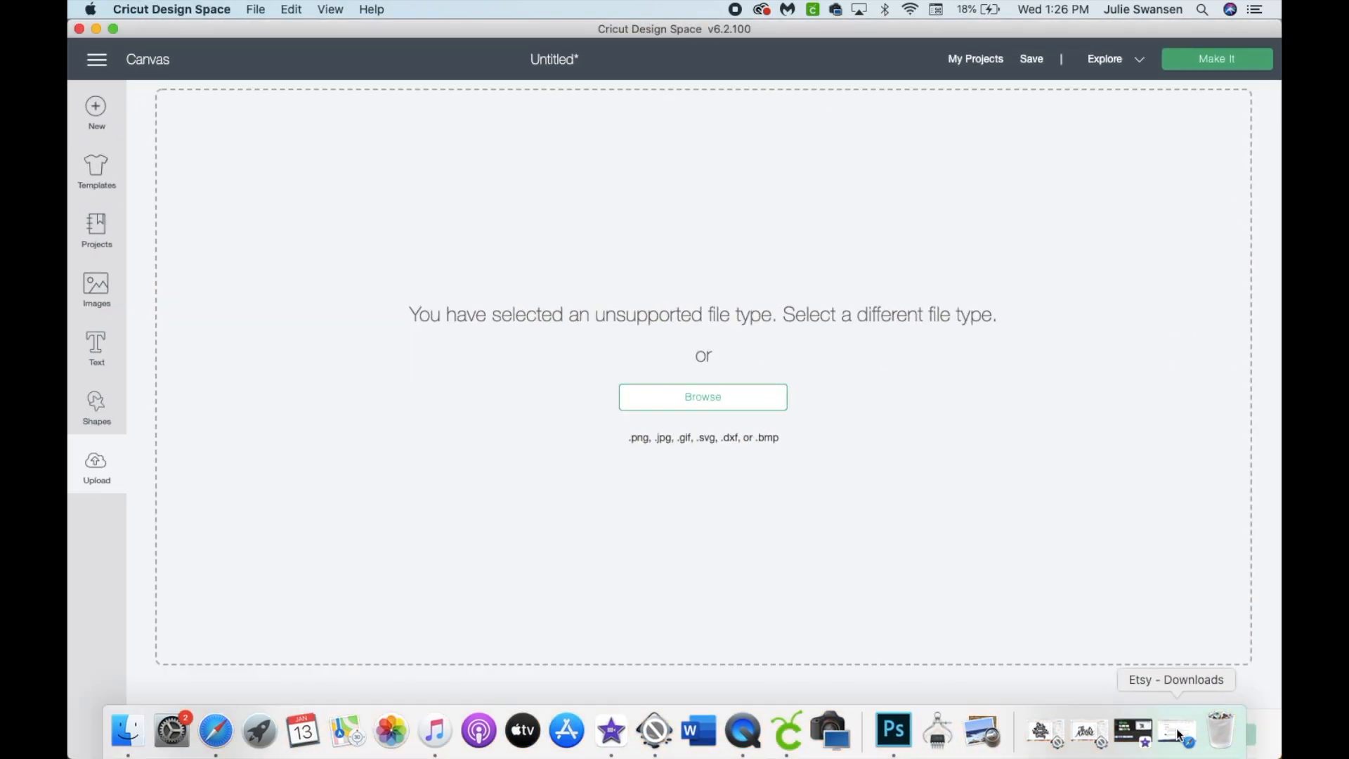
click(726, 401)
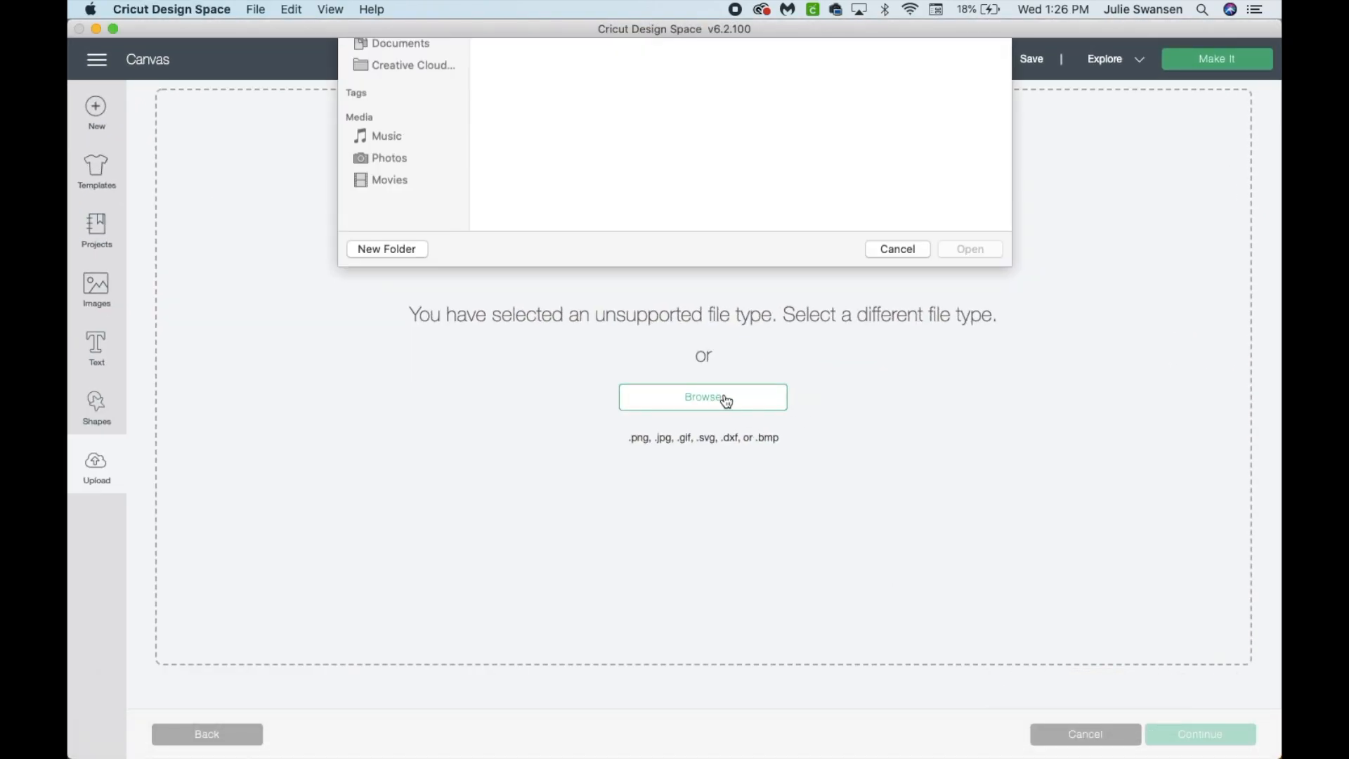
double_click(524, 98)
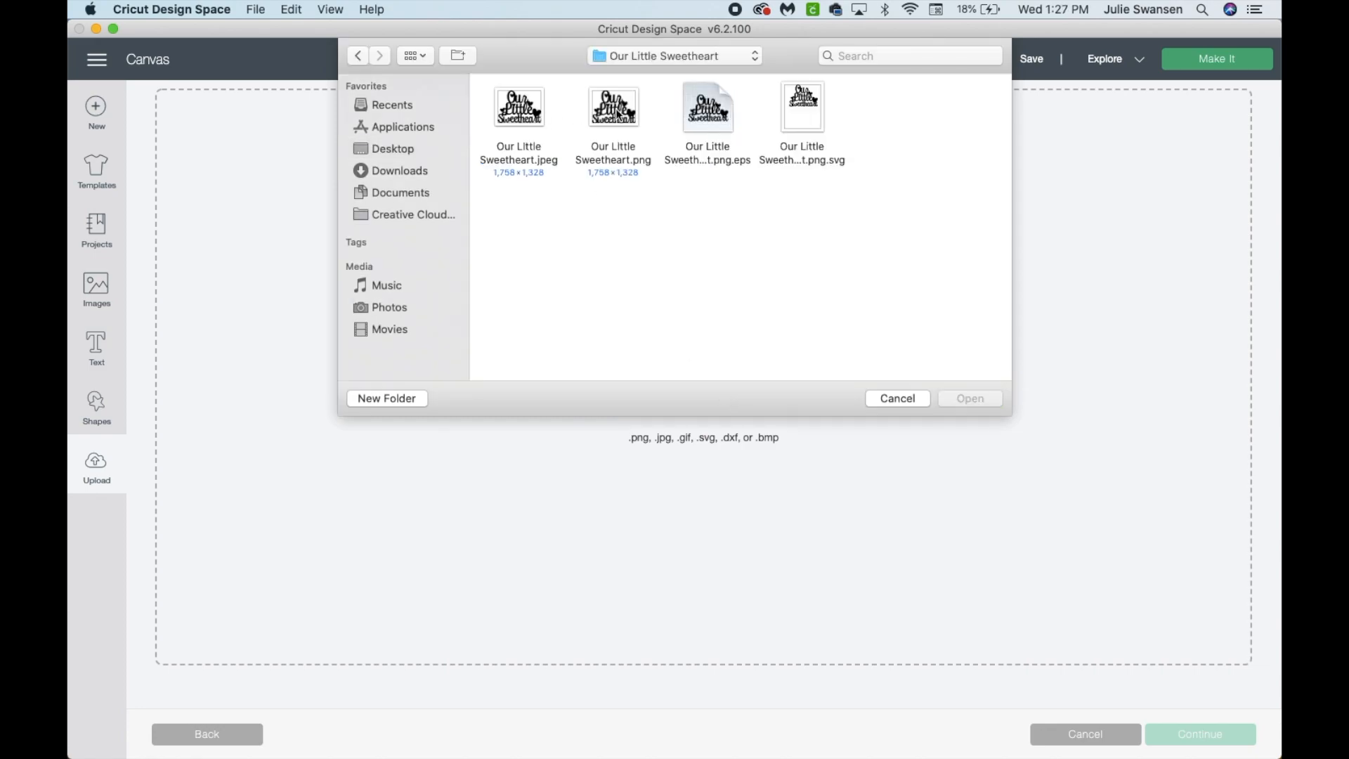
click(802, 109)
click(975, 398)
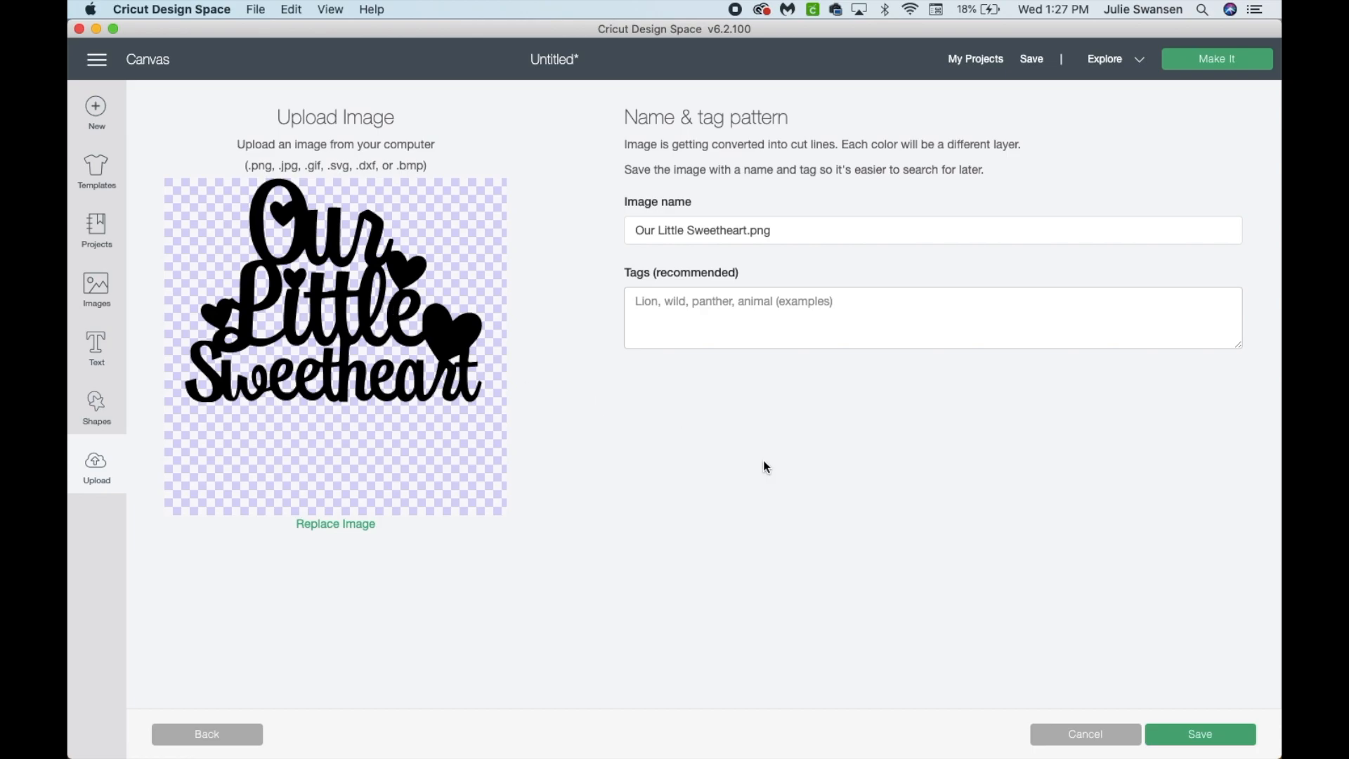
click(1206, 735)
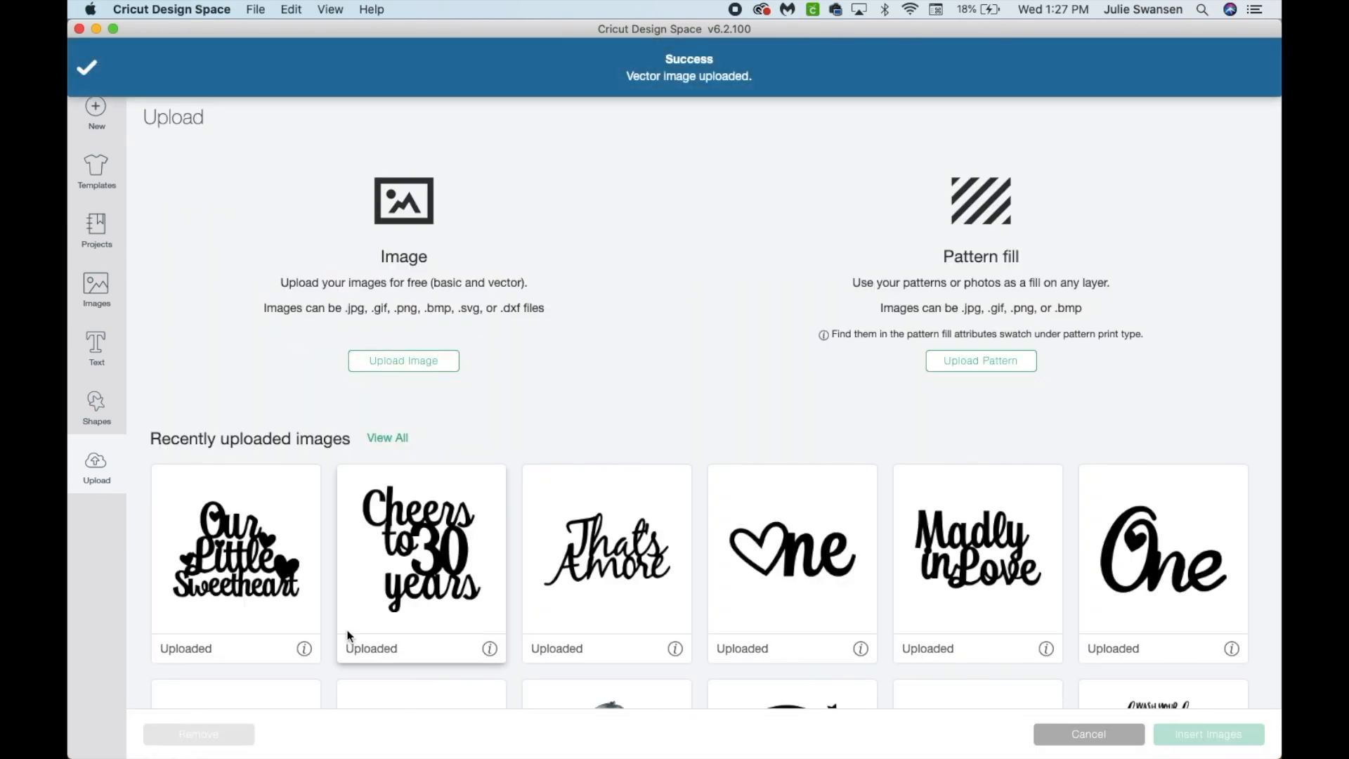
click(1206, 735)
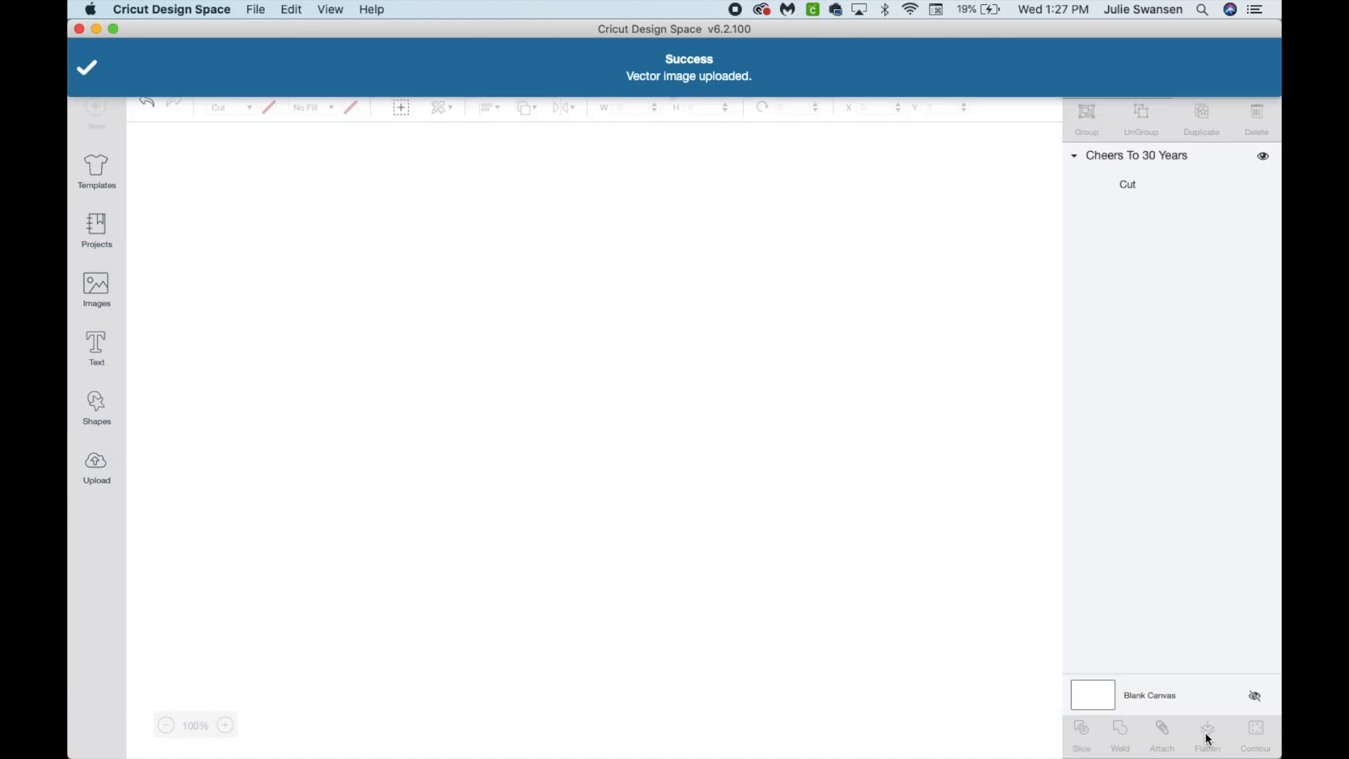
Step: Arrange the two designs side by side, with Cheers to 30 Years on the left and Our Little Sweetheart at its right
drag(597, 424, 862, 399)
drag(494, 385, 359, 393)
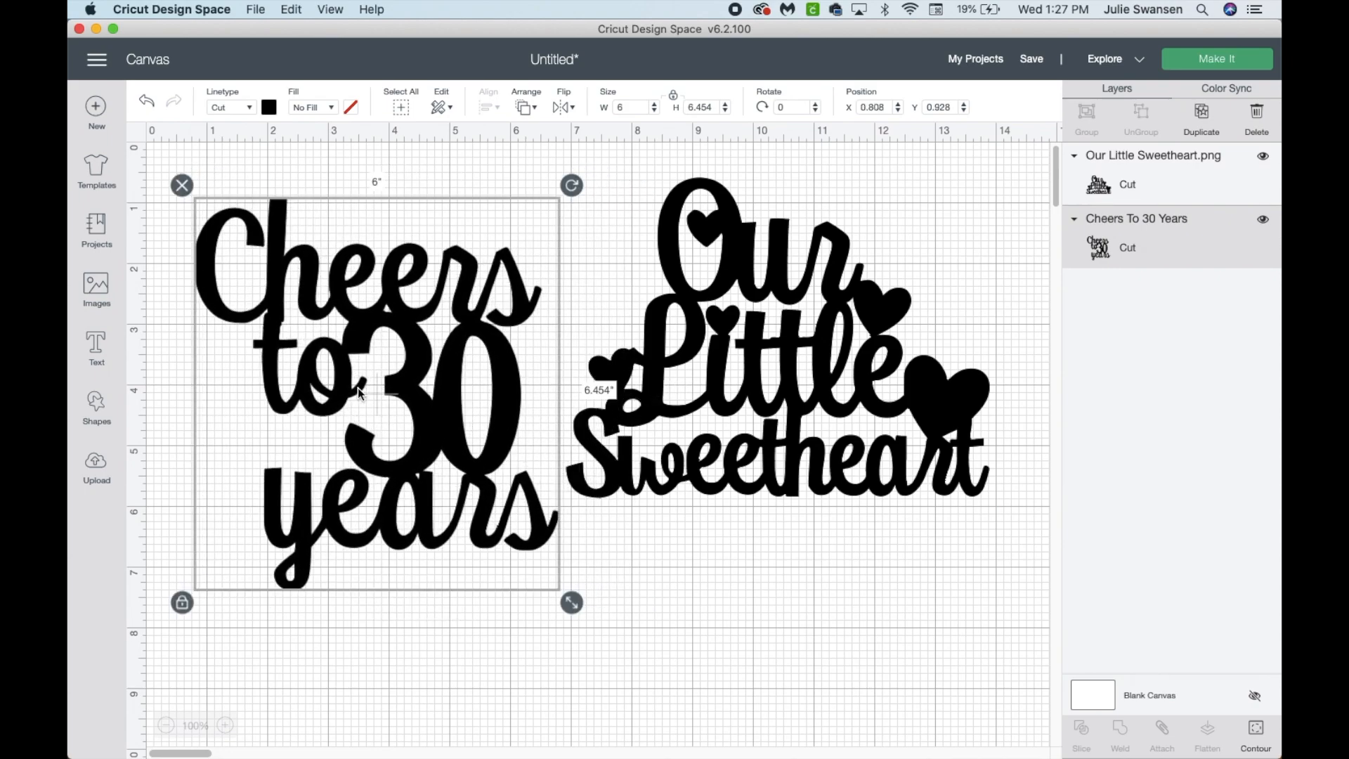
click(747, 601)
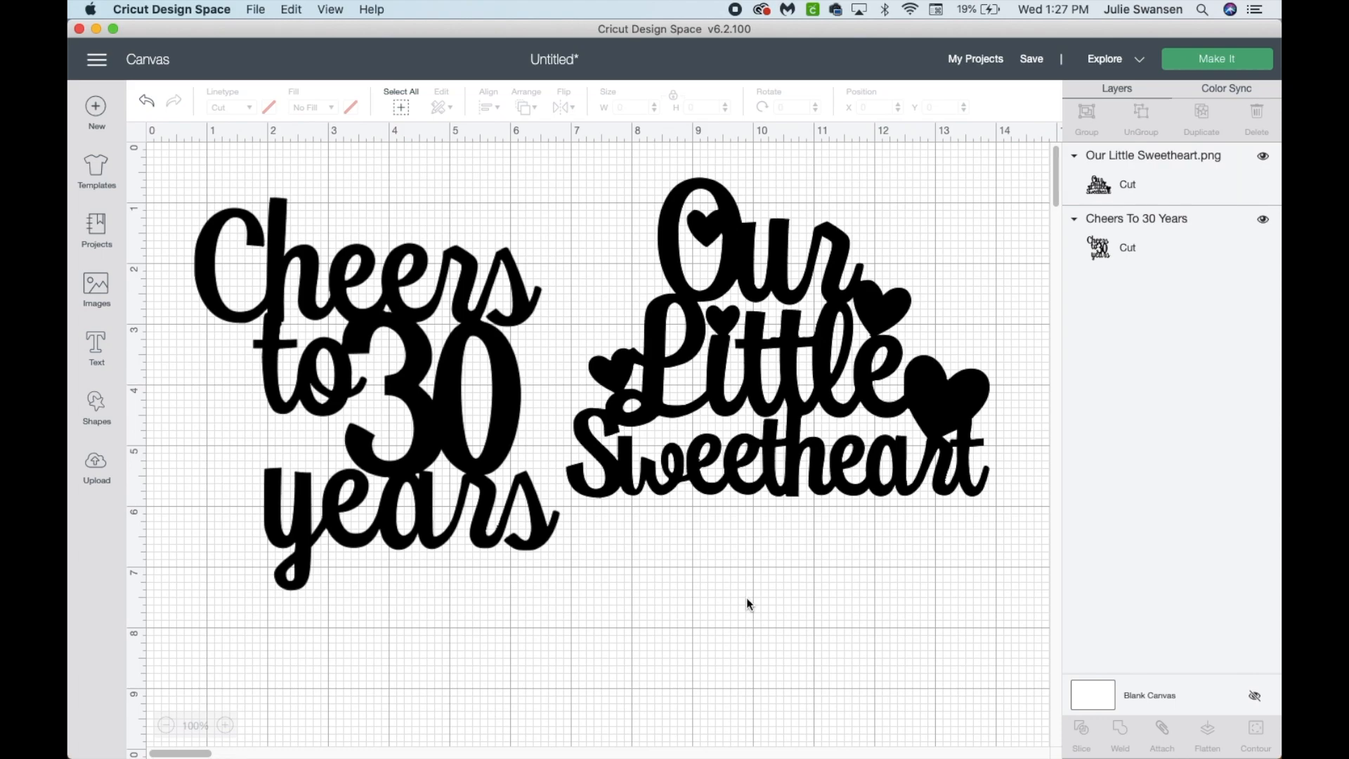
Step: Change the color of the Our Little Sweetheart design to salmon pink
click(719, 394)
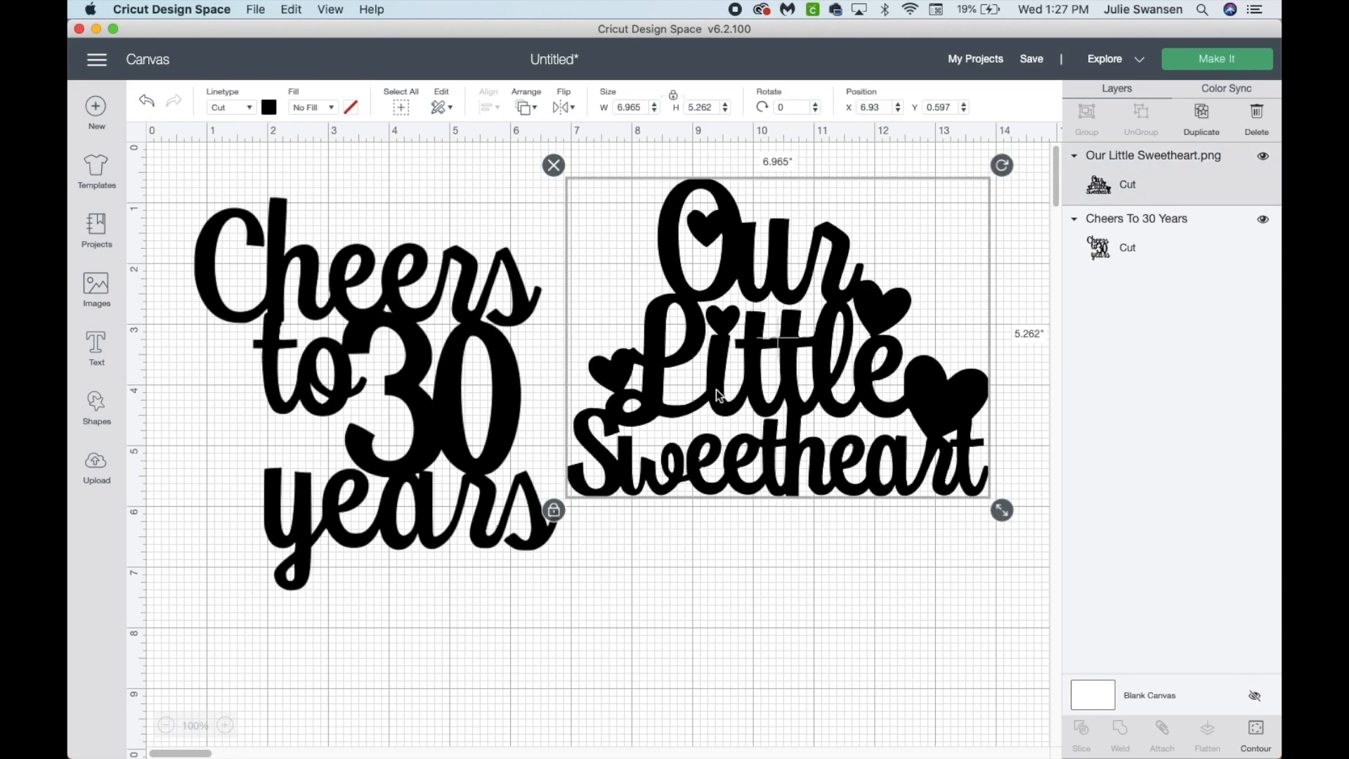
click(267, 107)
click(304, 180)
Step: Try the Draw linetype on the Cheers to 30 Years design and set it back to Cut
click(323, 320)
click(249, 108)
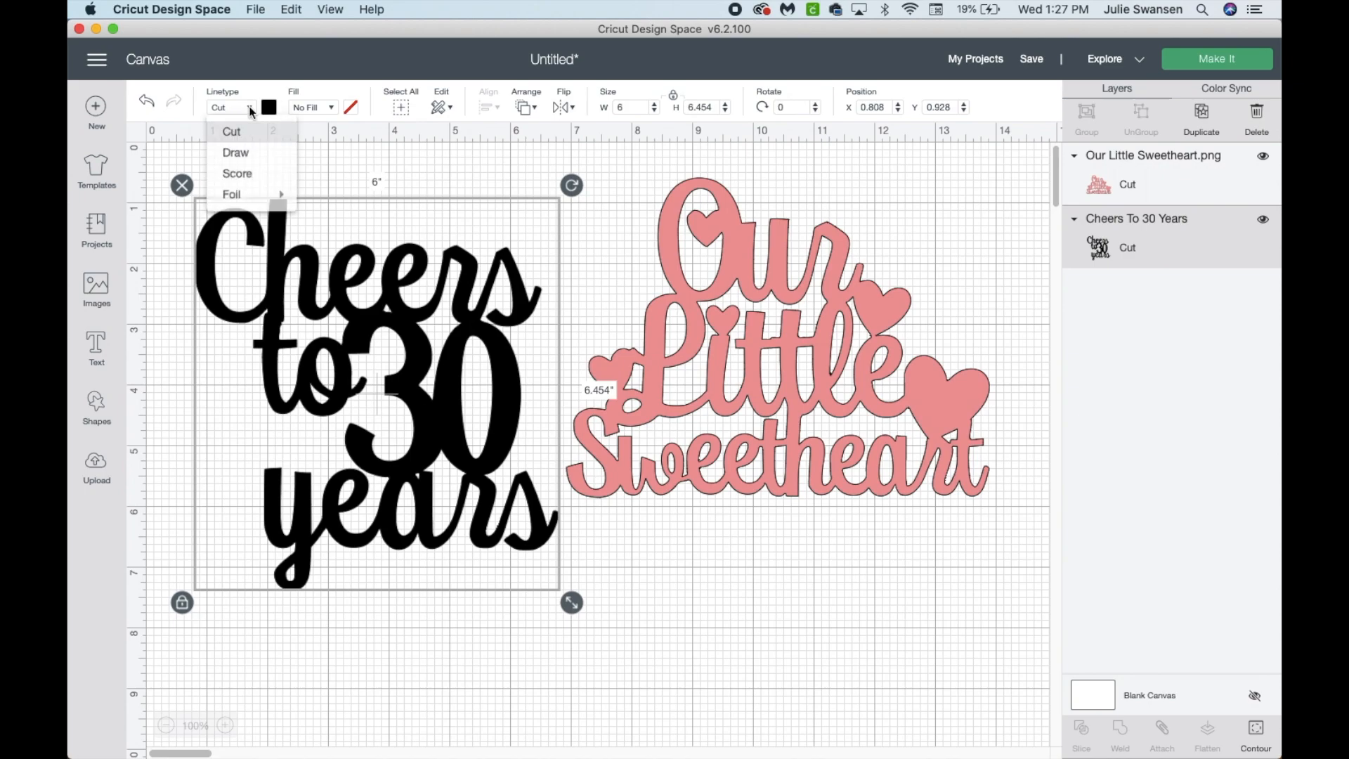
click(236, 153)
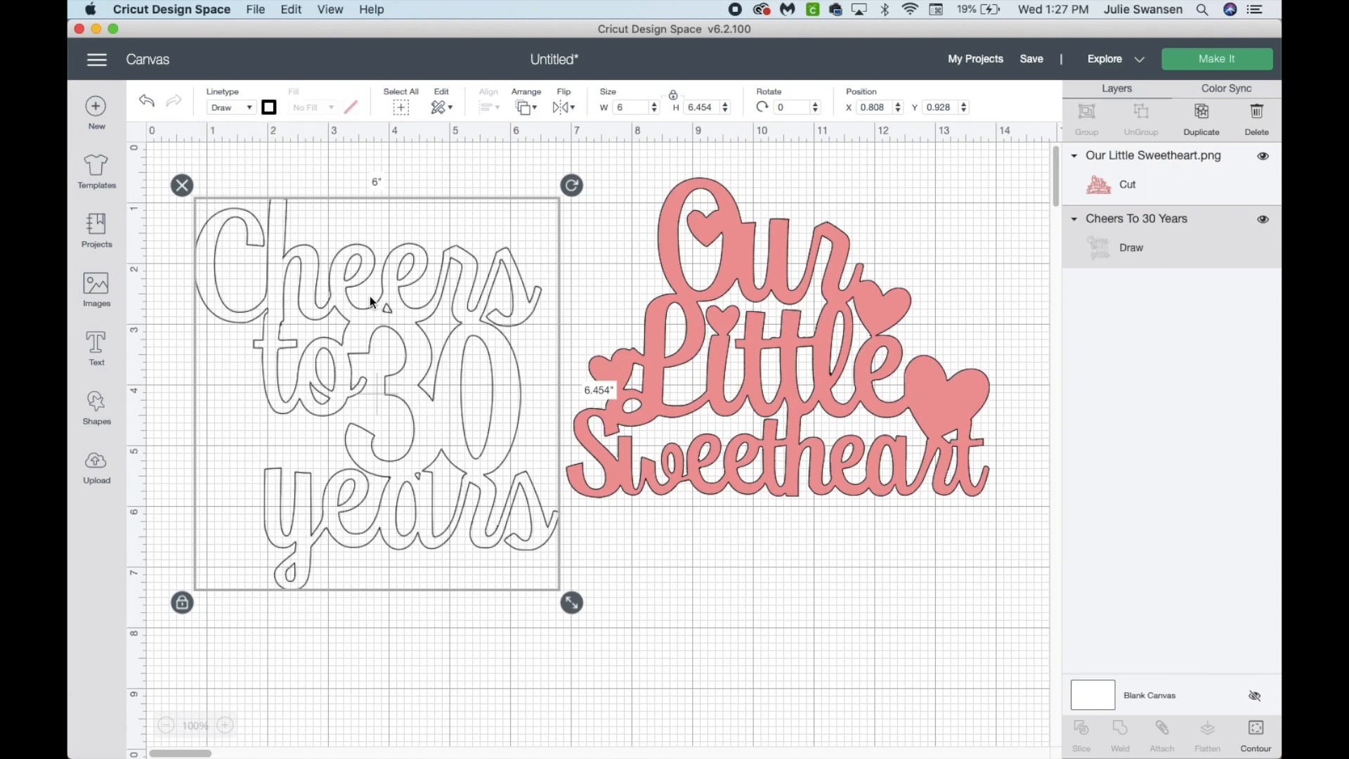
click(249, 107)
click(230, 130)
Step: Set the fill of the Cheers to 30 Years design to Print
click(330, 107)
click(321, 151)
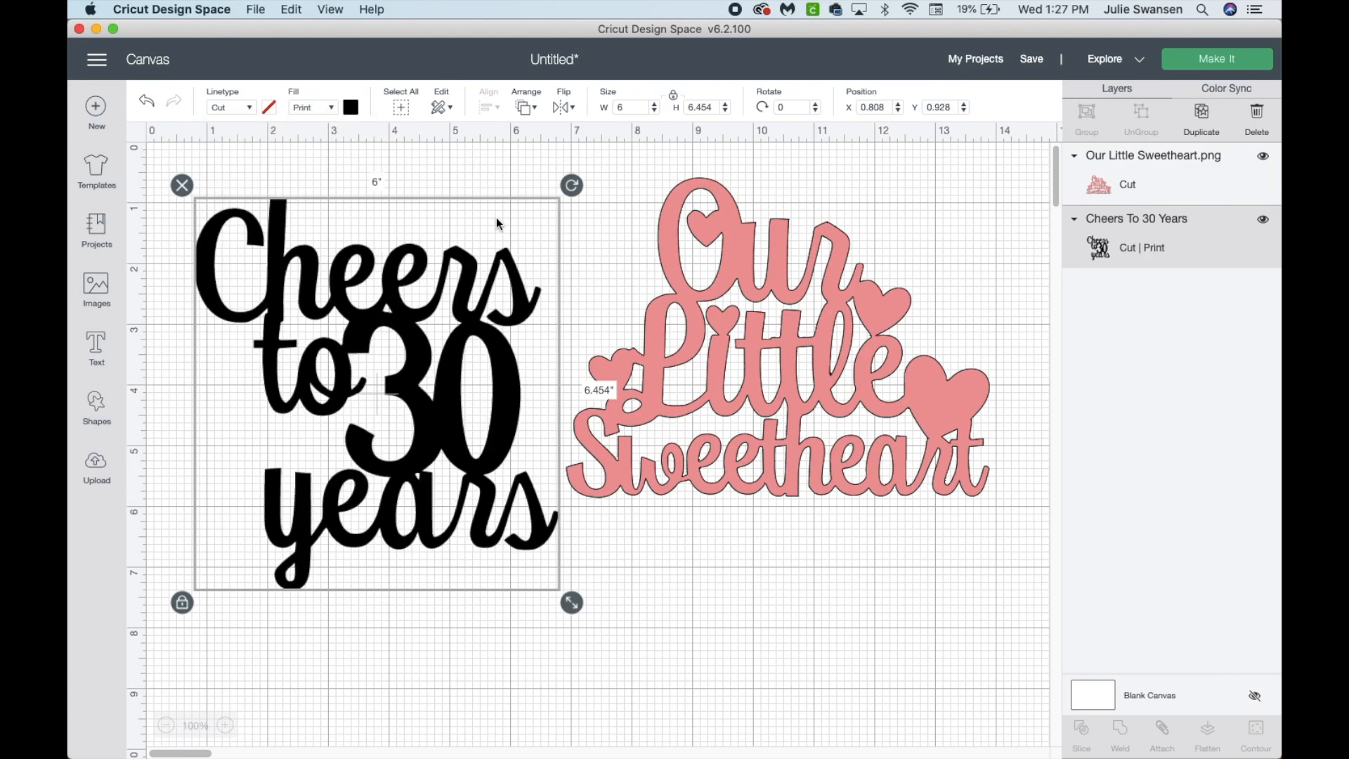
Step: Set the width of the Our Little Sweetheart design to 6 inches
click(674, 211)
click(609, 107)
text(6)
key(Return)
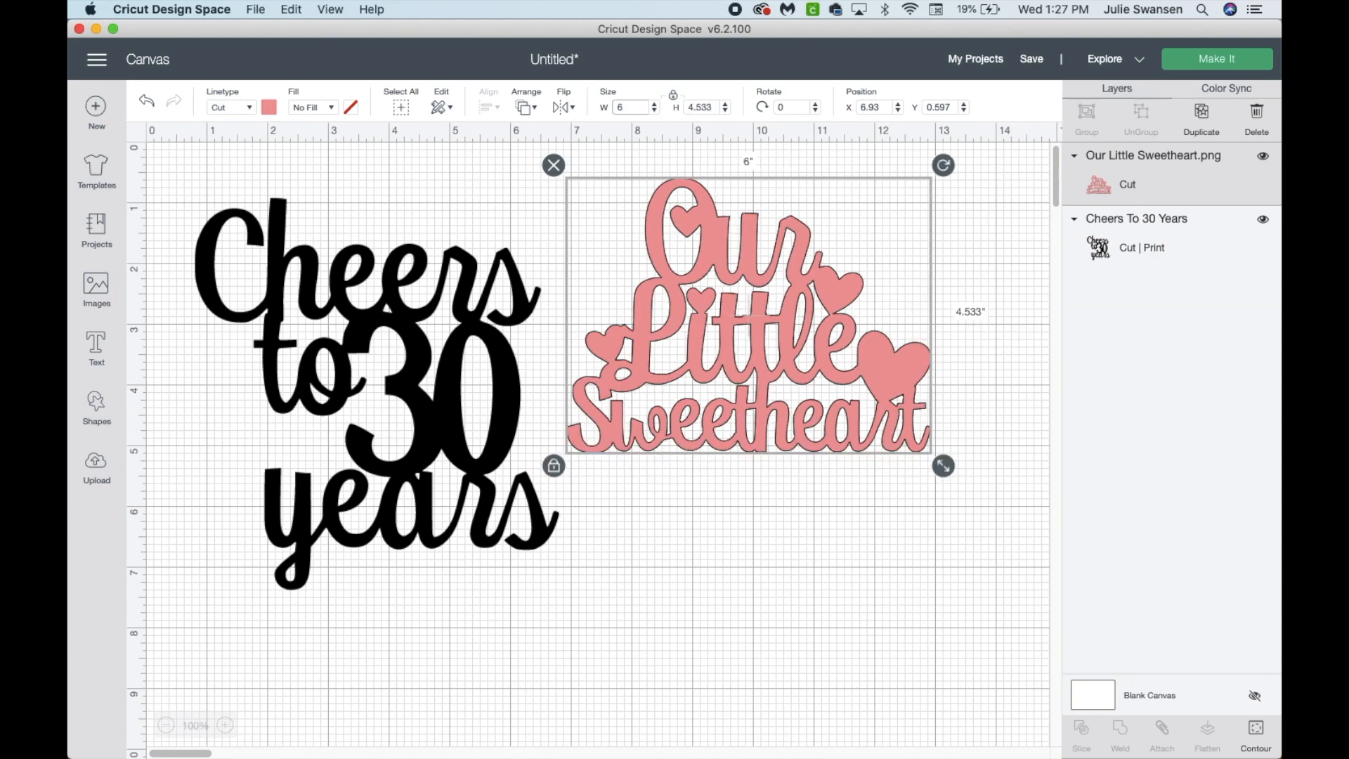
click(736, 514)
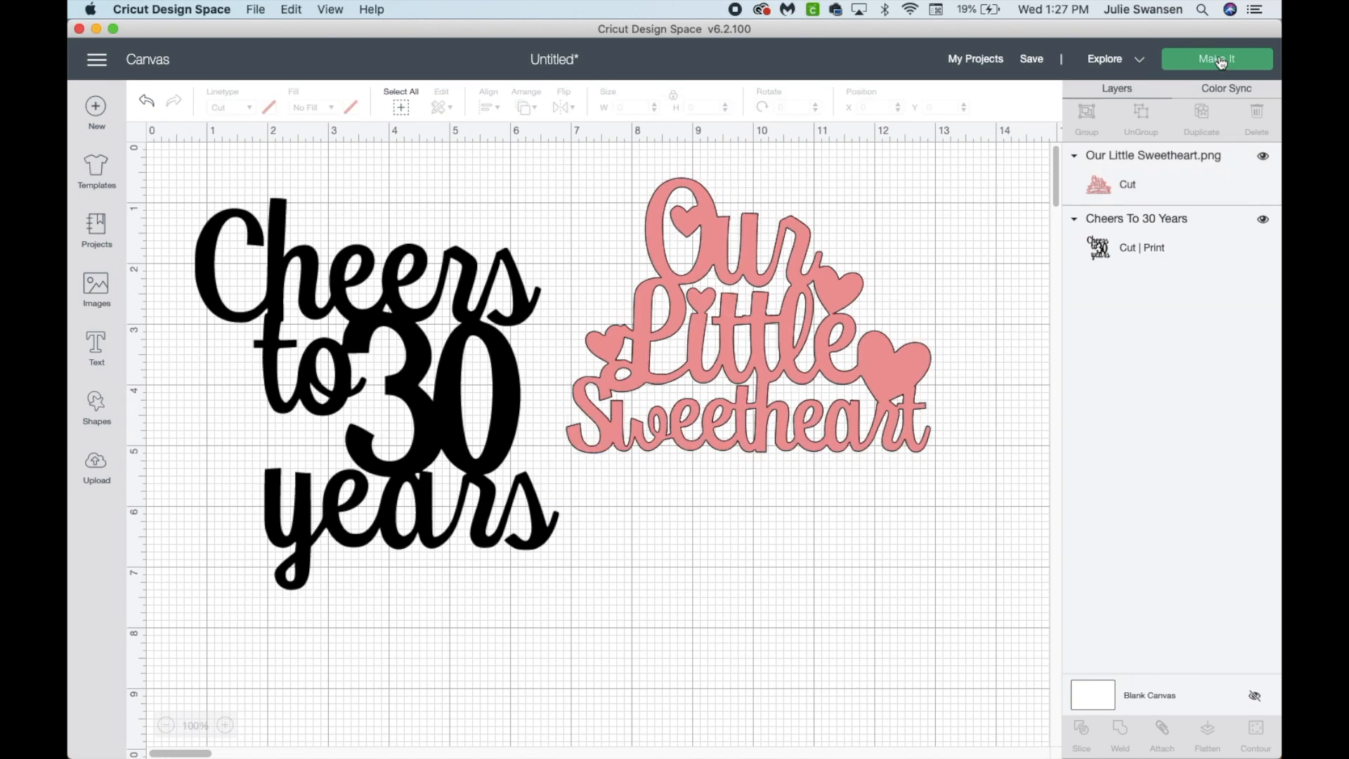